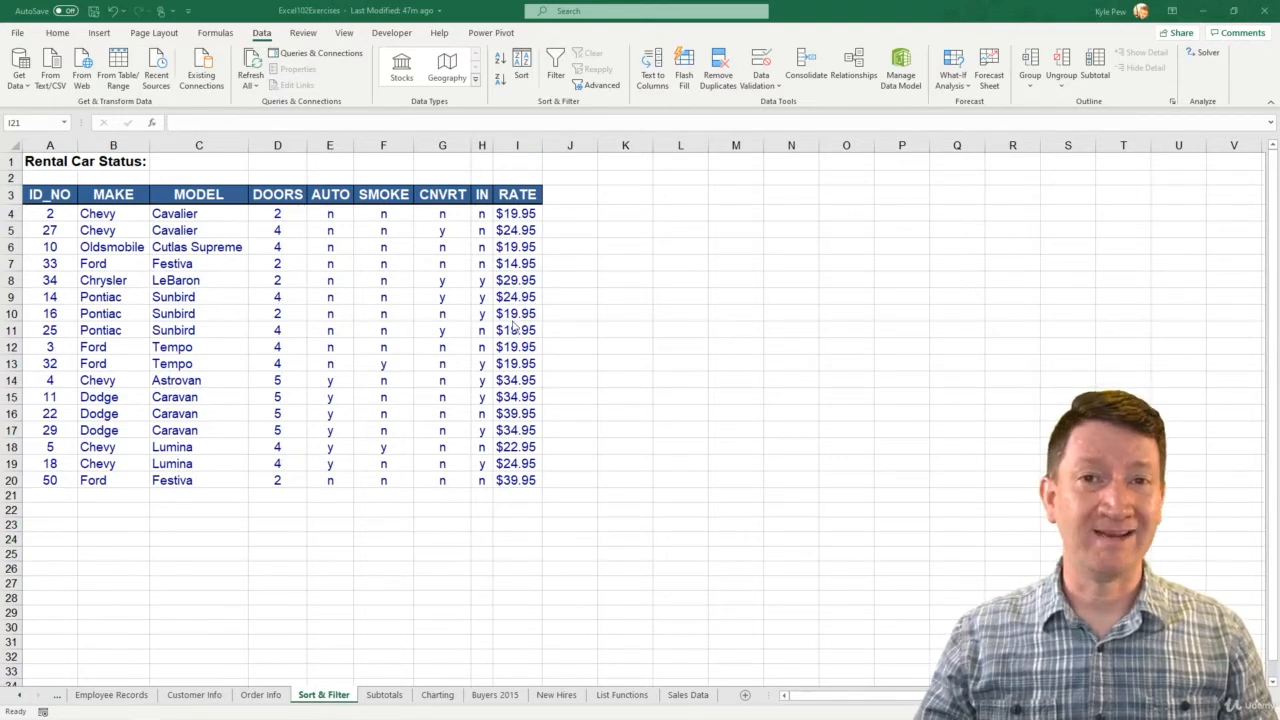
- Try to enter the misspelled make "Frd" in cell B21 and discard the entry
left_click(99, 497)
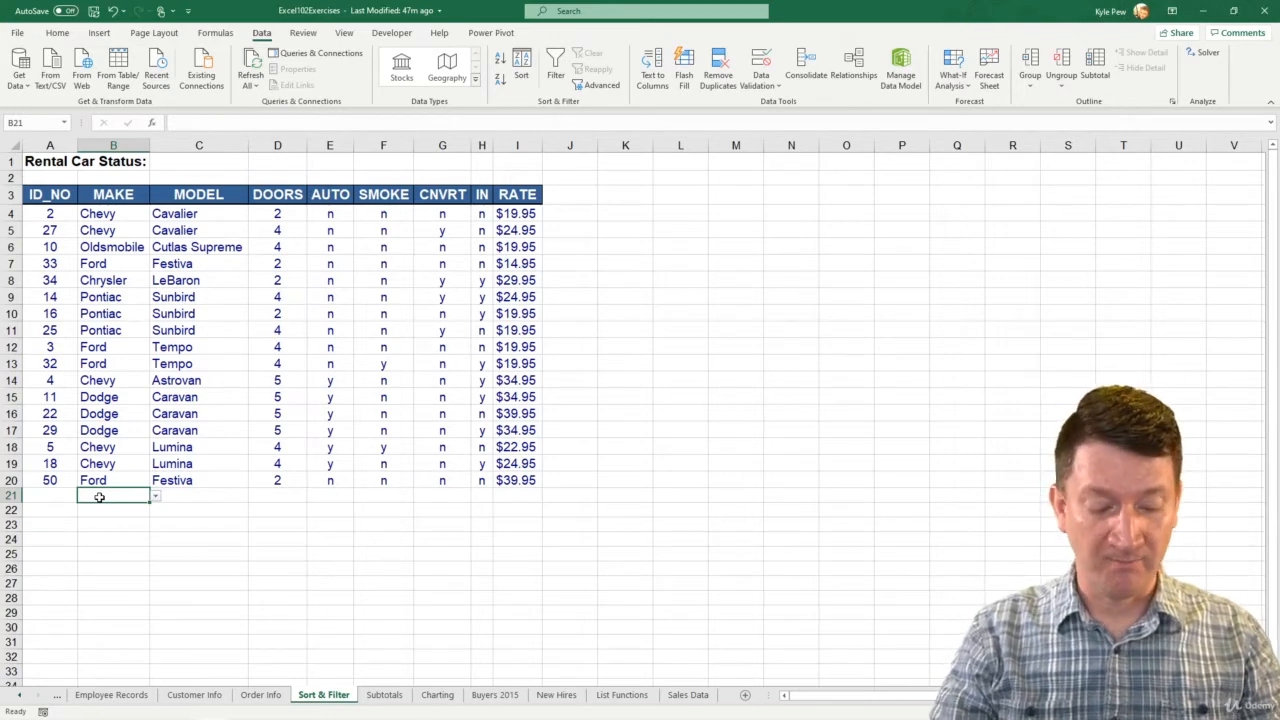
type("F")
key("BackSpace")
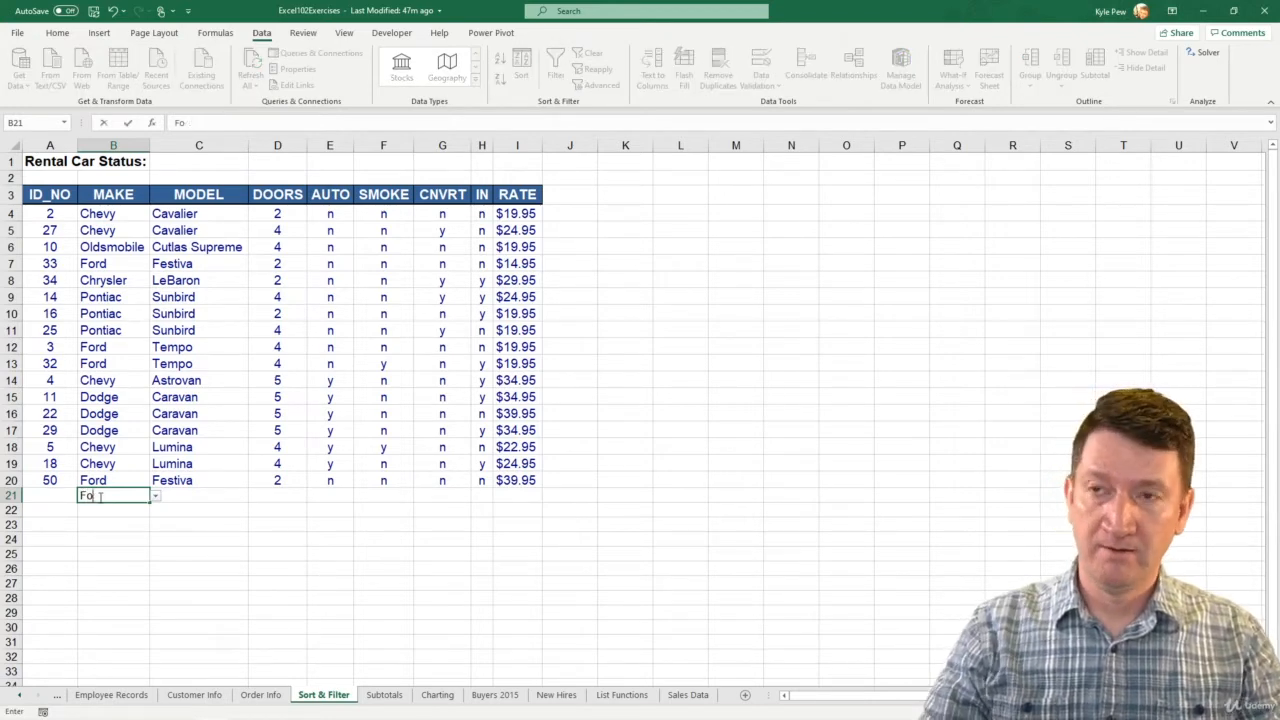
type("rd")
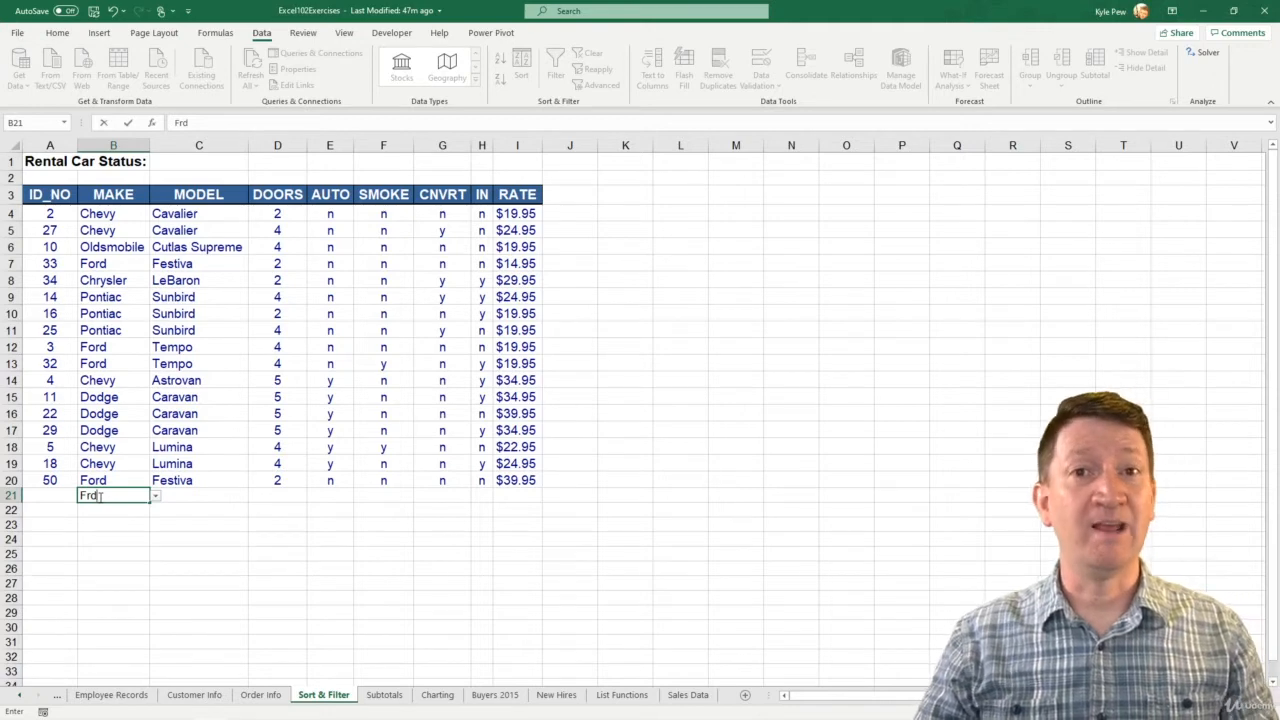
key("Return")
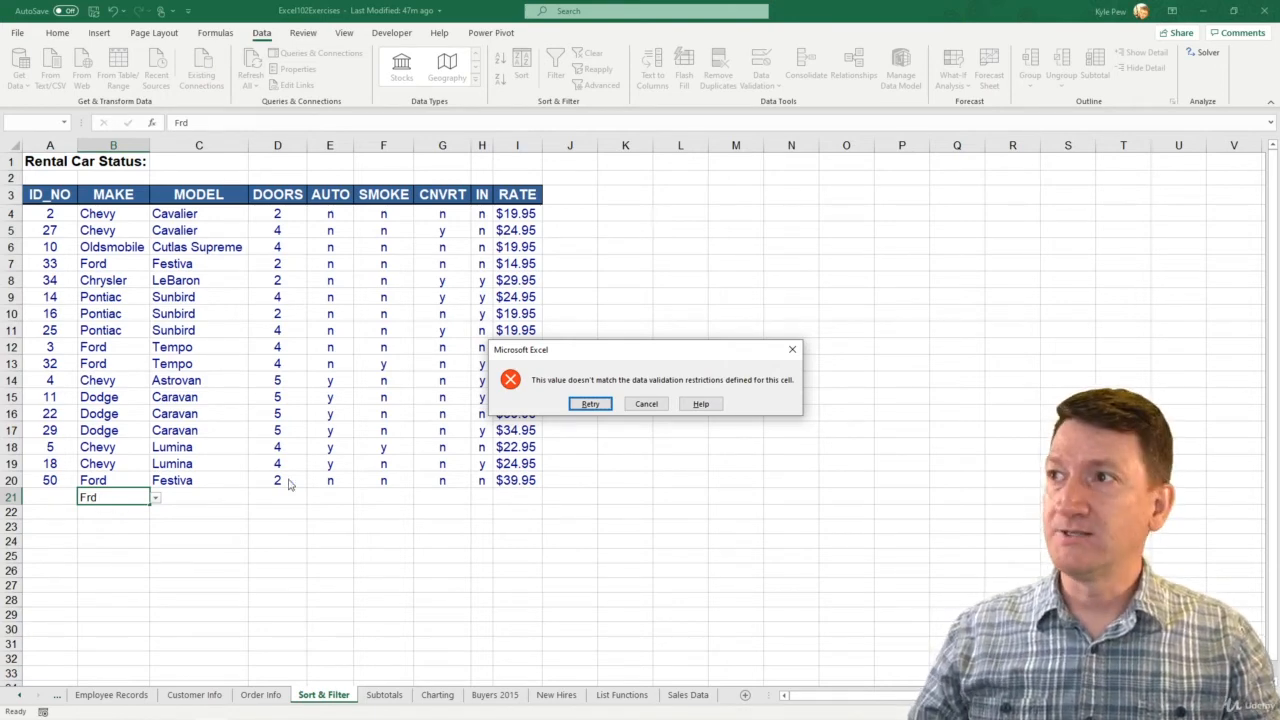
left_click(646, 404)
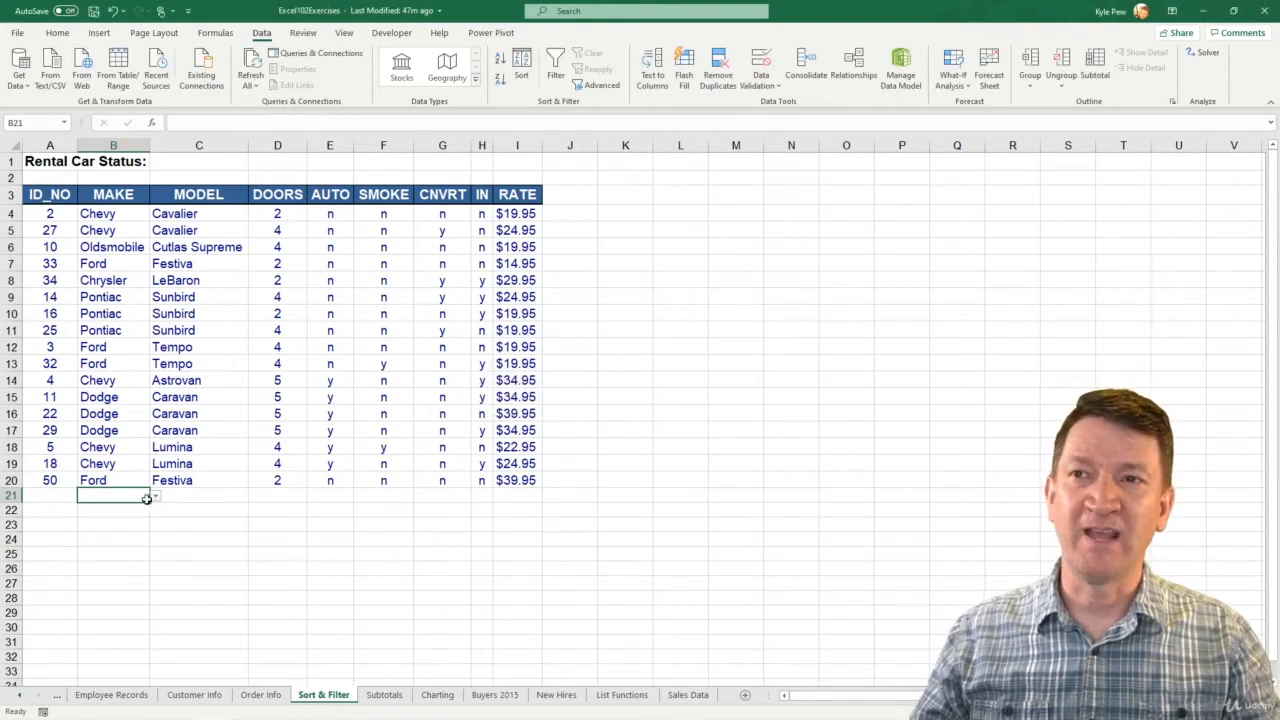
- Open the data validation error alert settings for the MAKE cells B4:B30
left_click(110, 214)
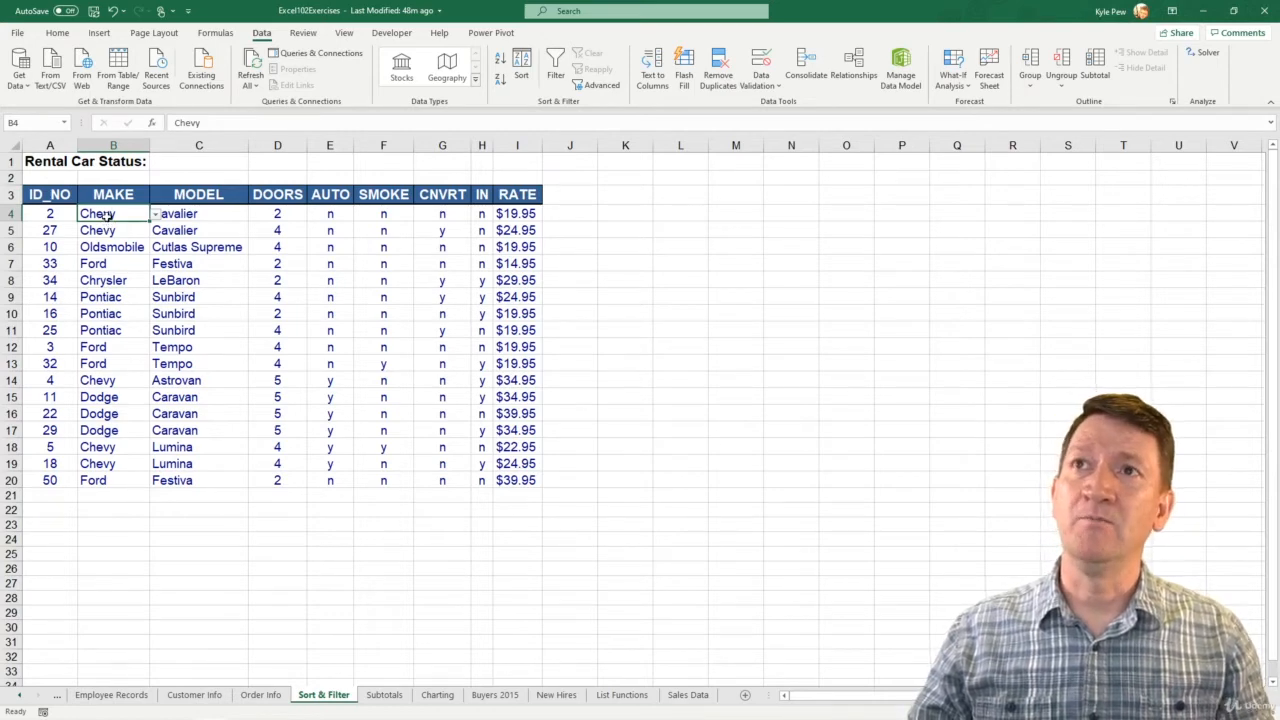
left_click(104, 629, "shift")
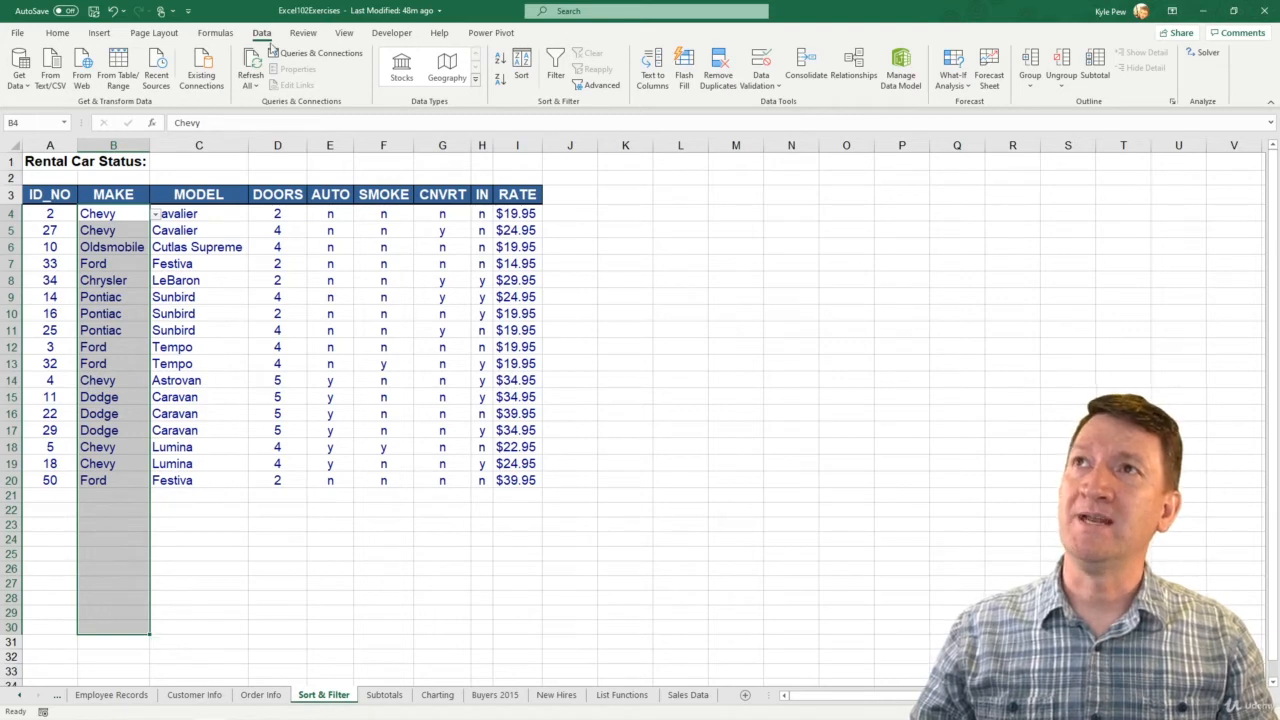
left_click(750, 86)
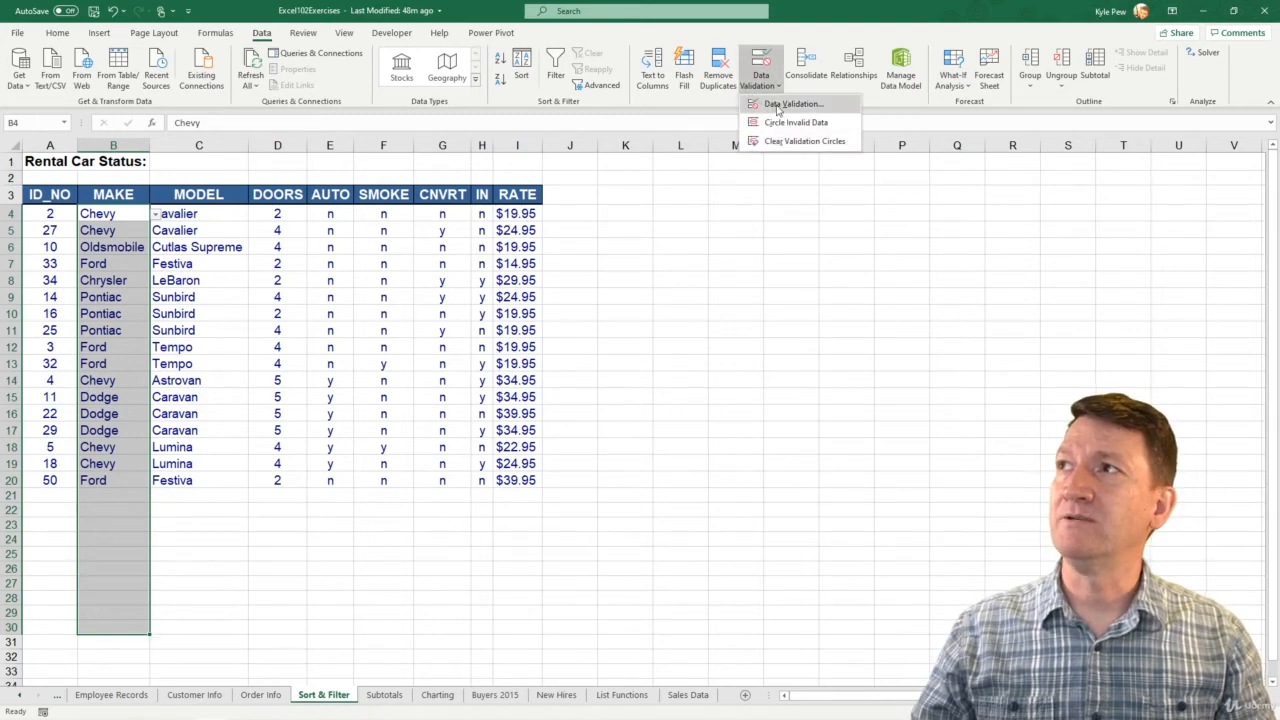
left_click(778, 105)
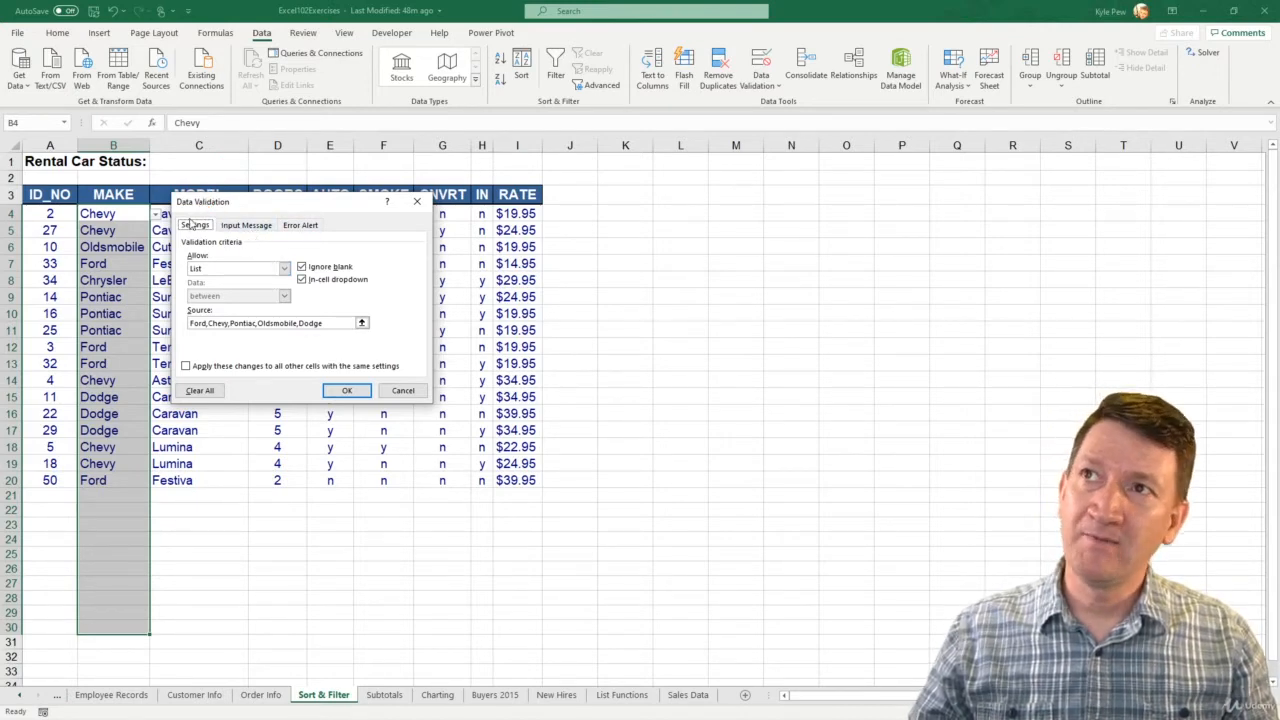
left_click(302, 225)
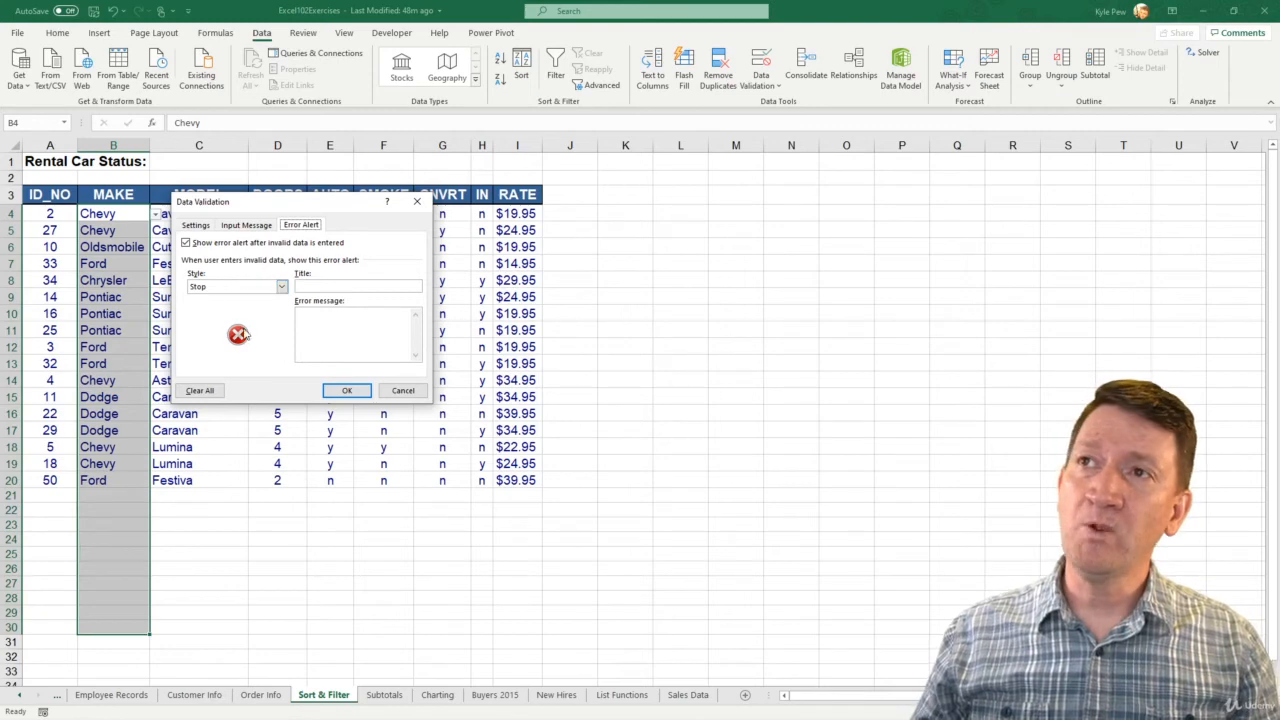
- Preview the Warning and Information error alert styles and return the style to Stop
left_click(281, 287)
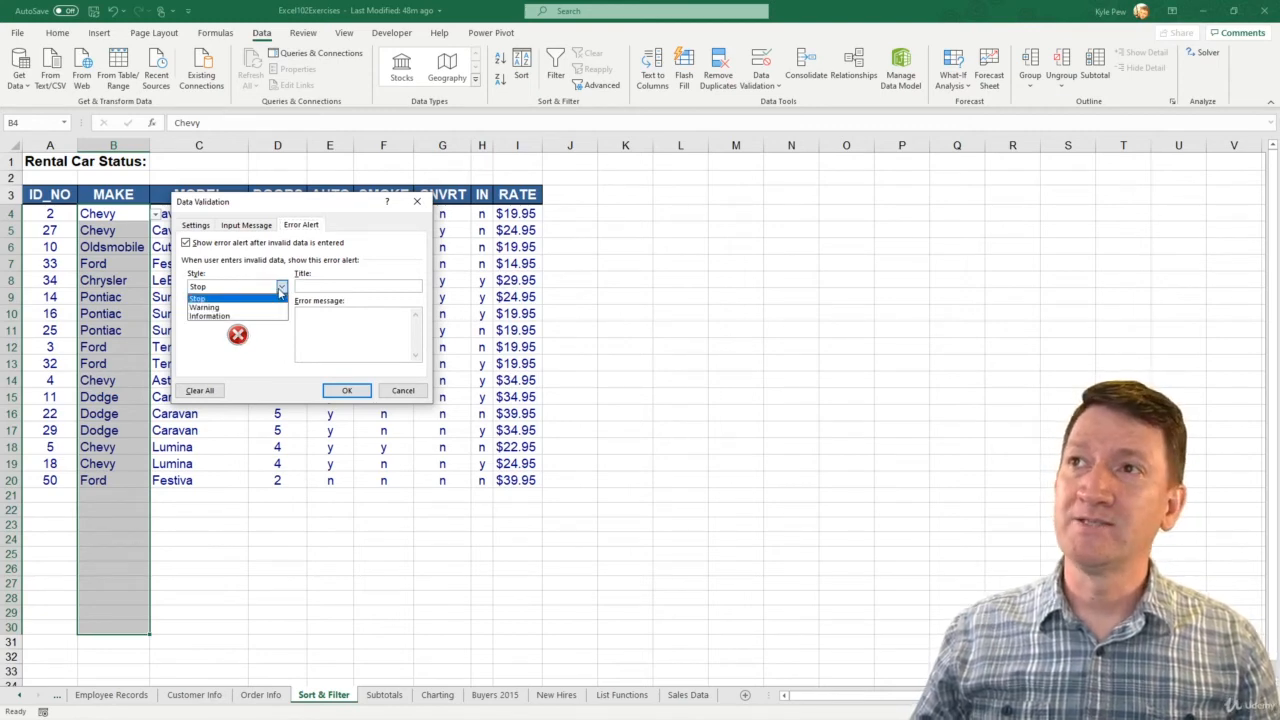
left_click(250, 312)
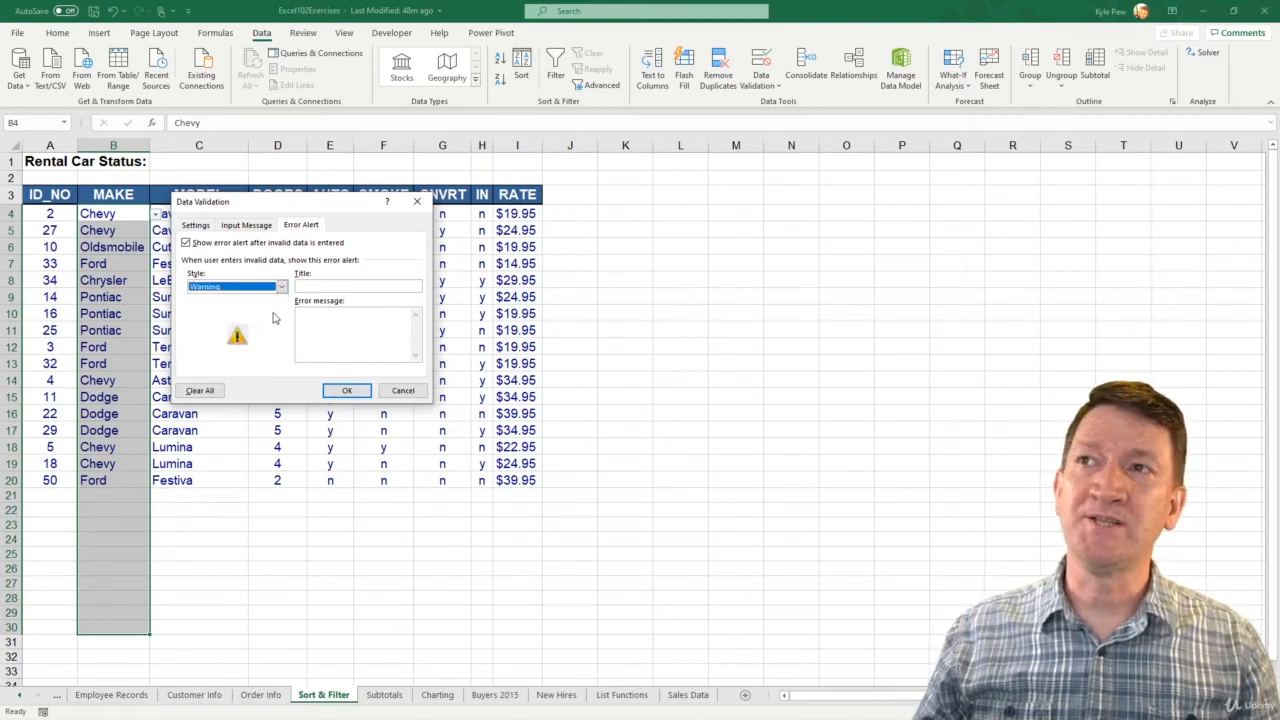
left_click(281, 287)
left_click(231, 316)
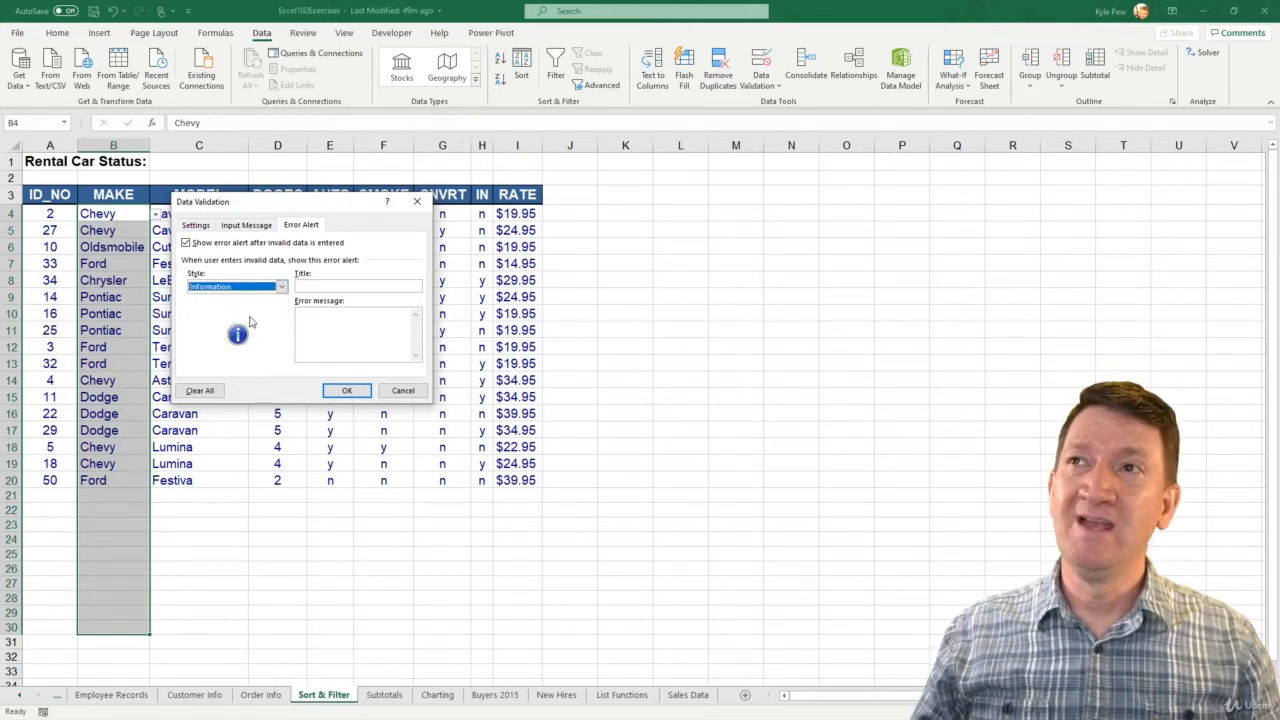
left_click(281, 287)
left_click(262, 300)
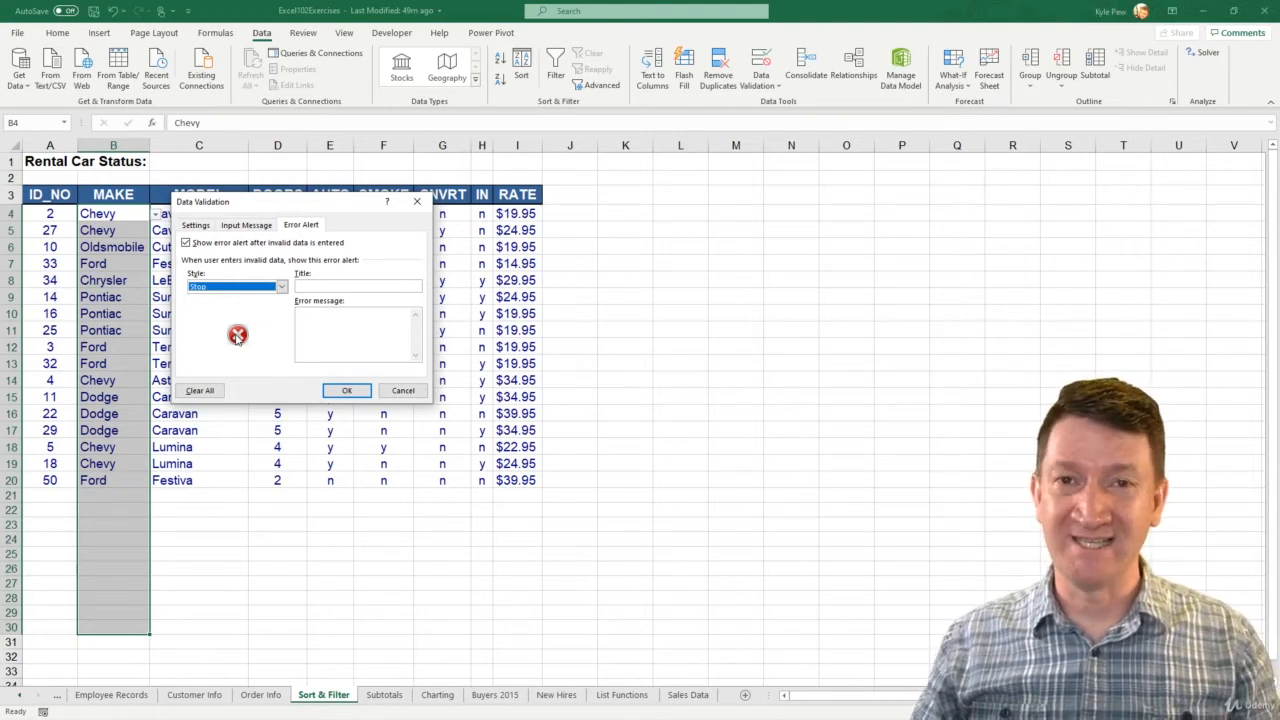
- Set the error alert style to Warning and give the alert the title "Car Make"
left_click(282, 287)
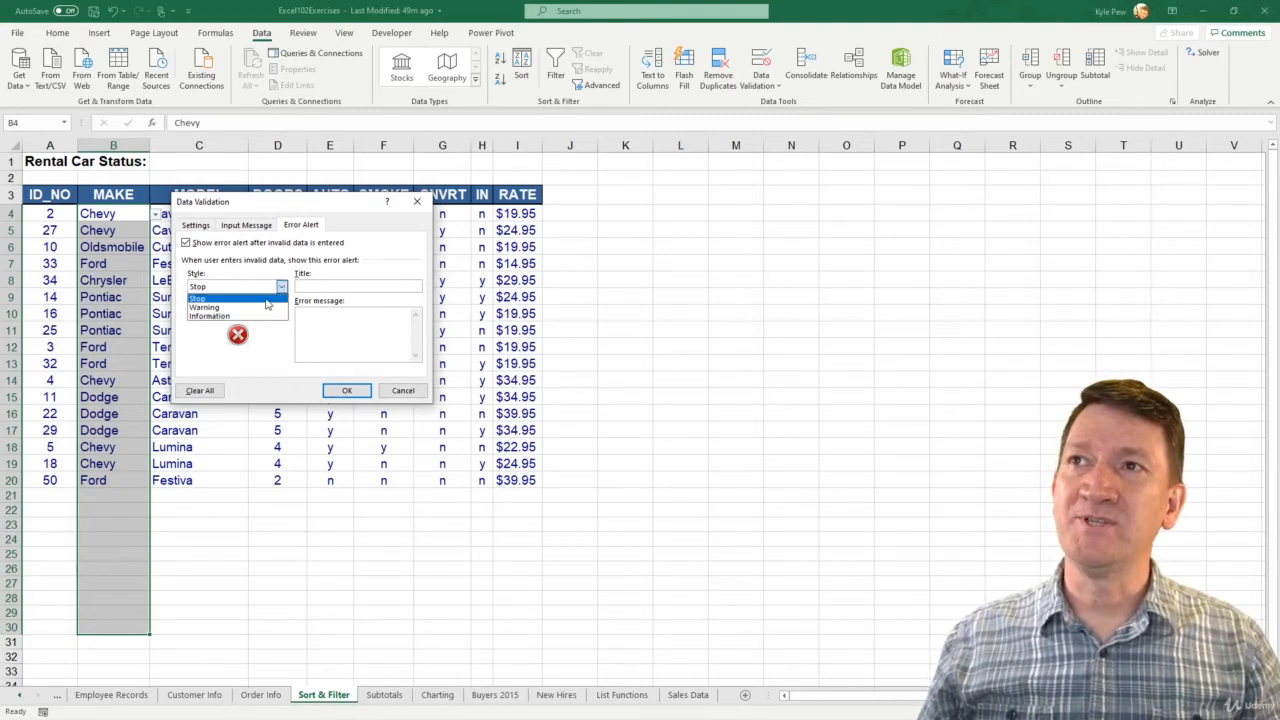
left_click(210, 307)
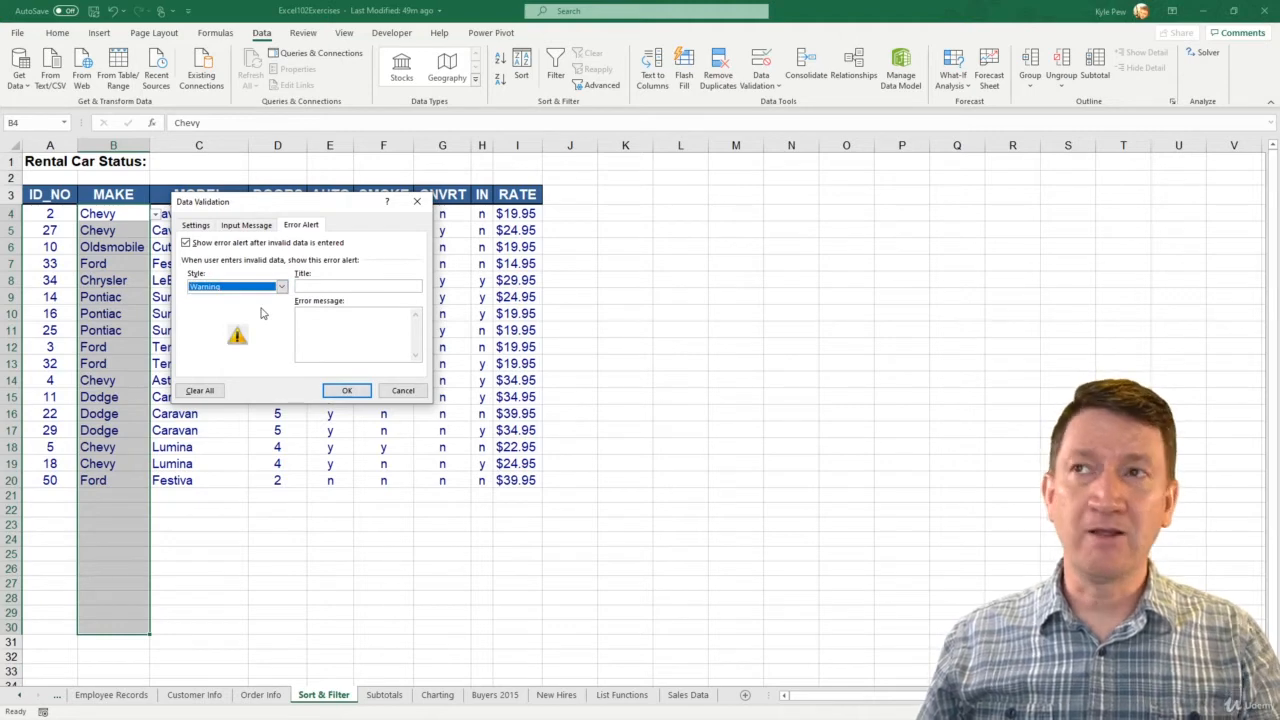
left_click(317, 286)
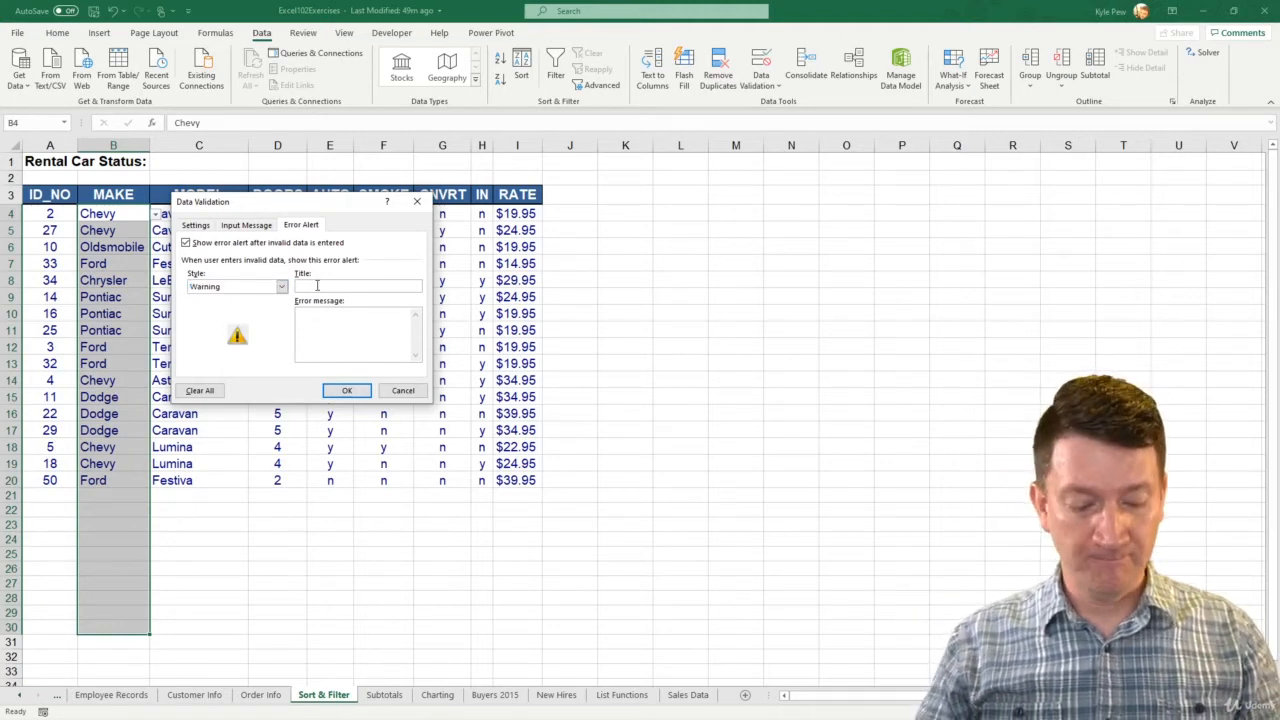
type("C")
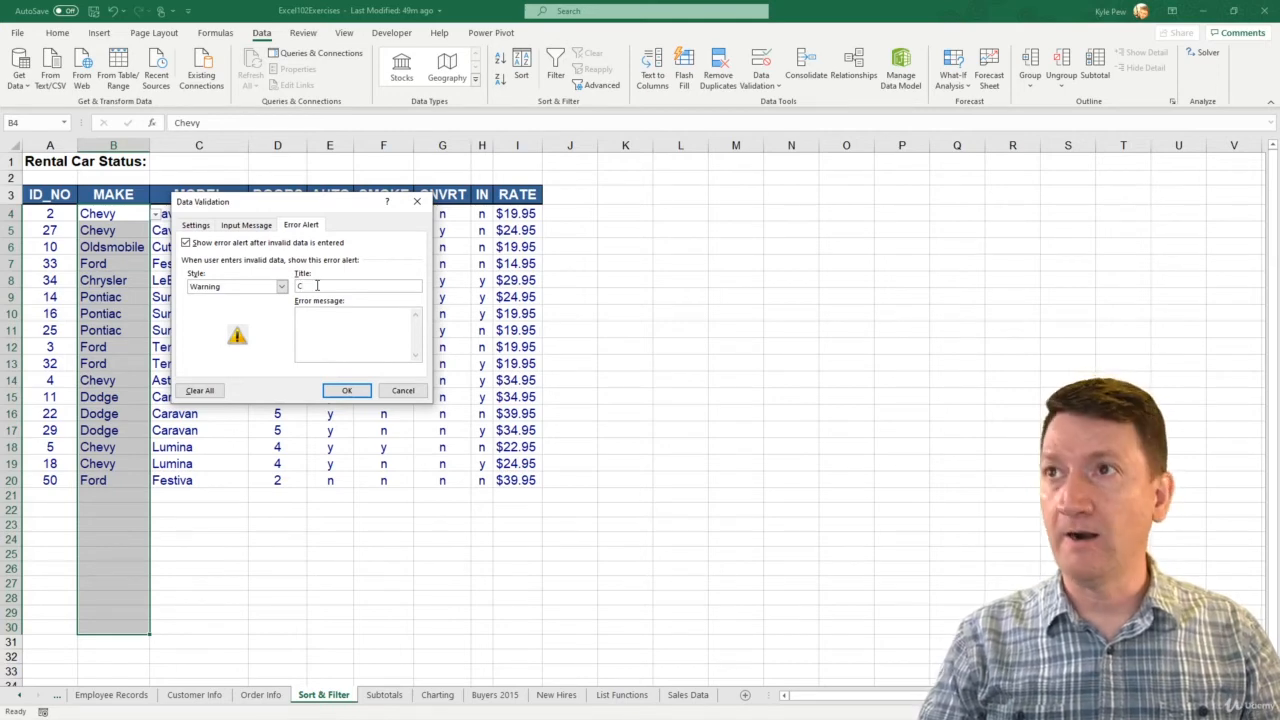
type("ar Make")
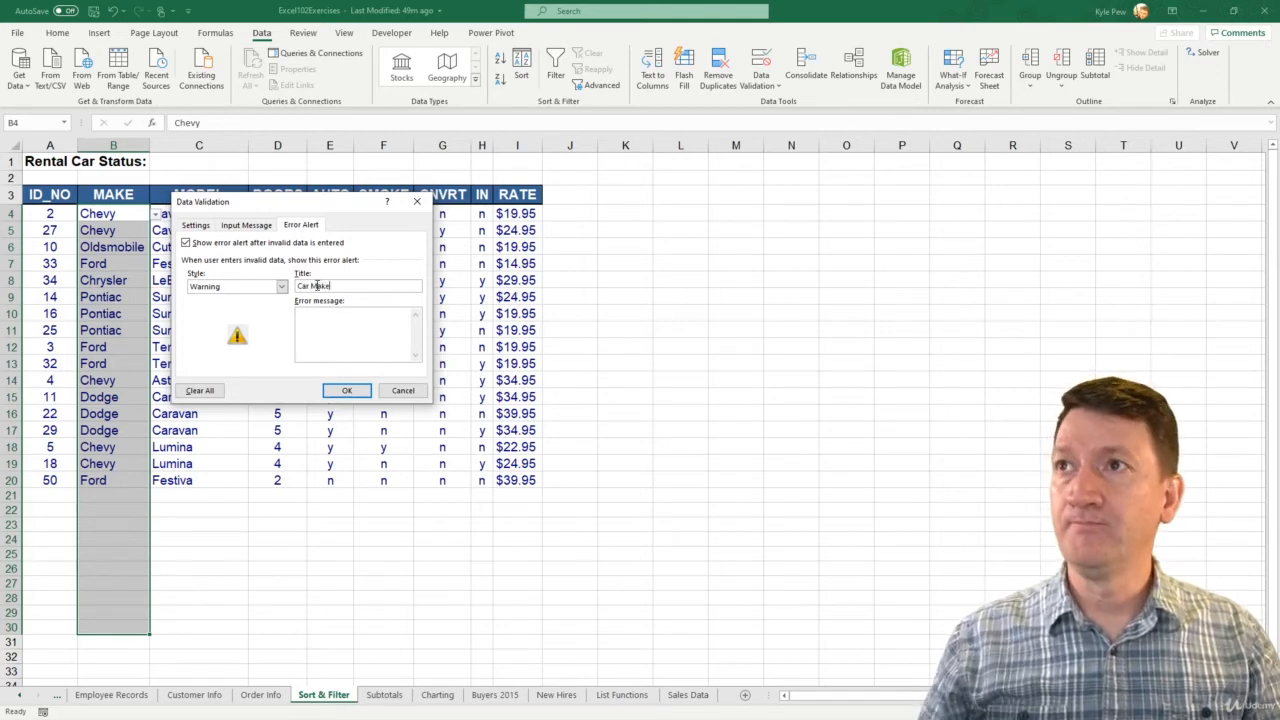
- Enter the error message "You must pick a value from the drop down menu." and apply the validation settings
left_click(303, 348)
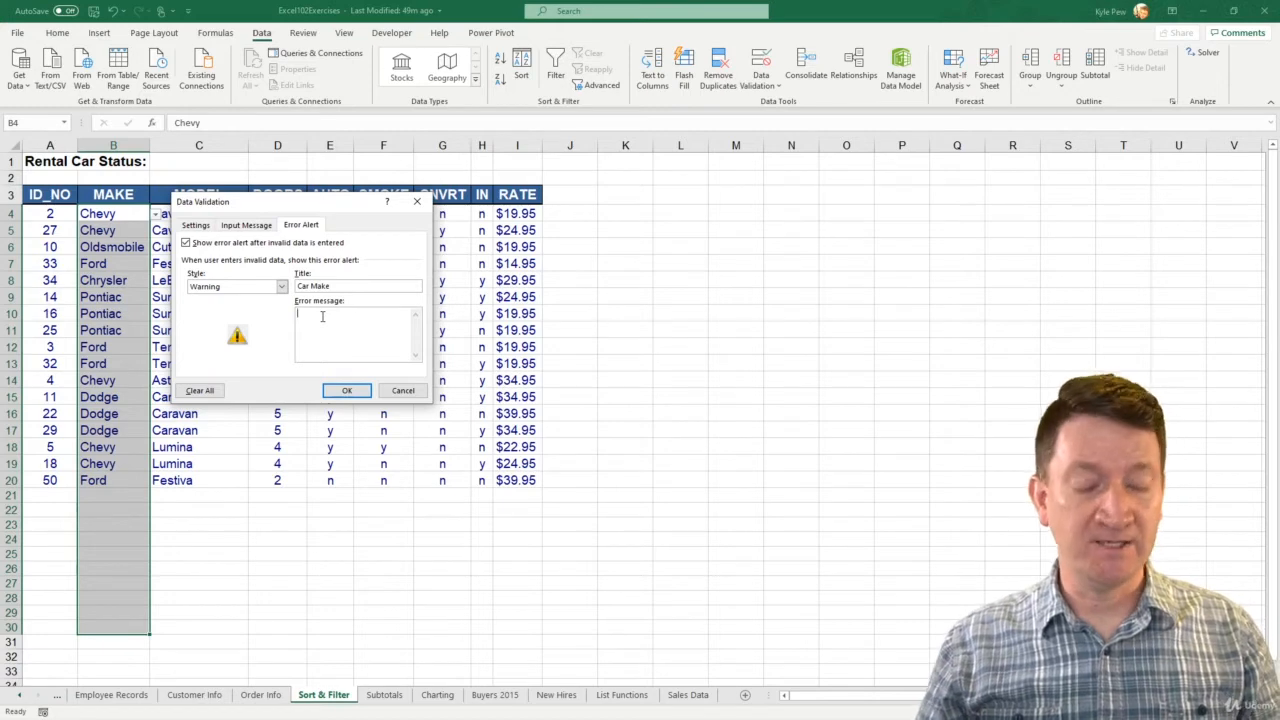
type("You must")
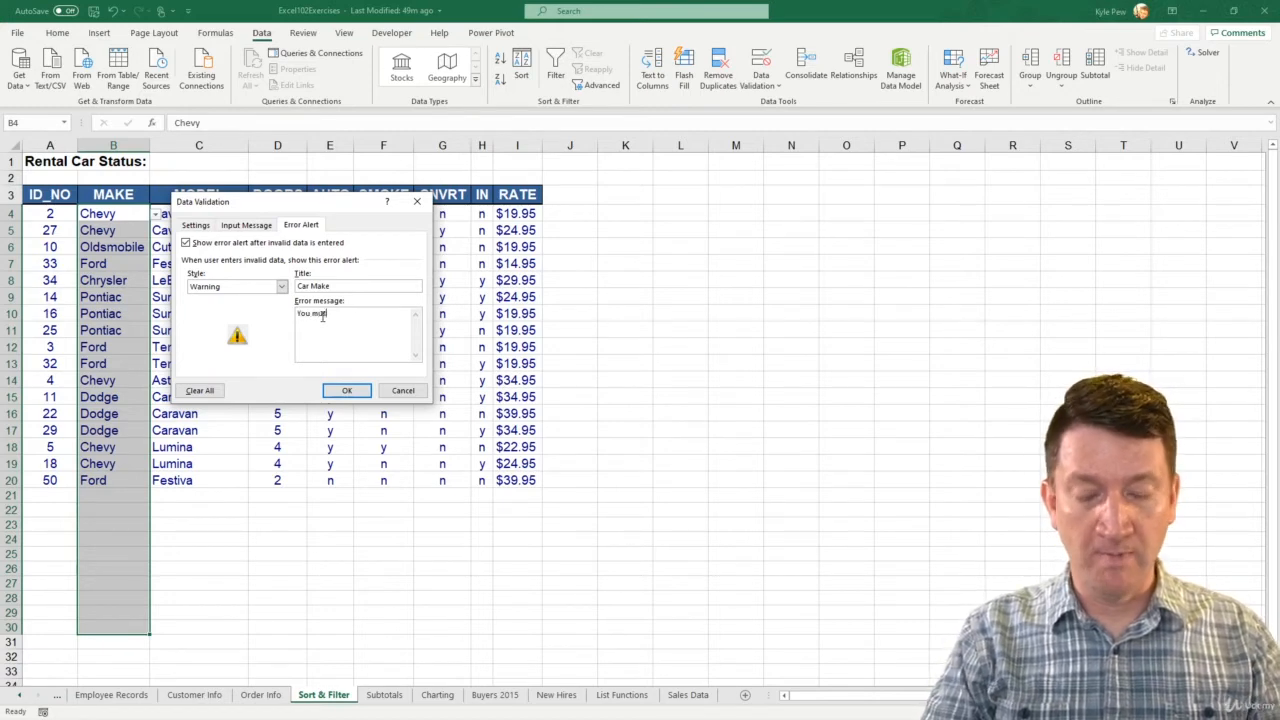
type(" pick a vlaue fr")
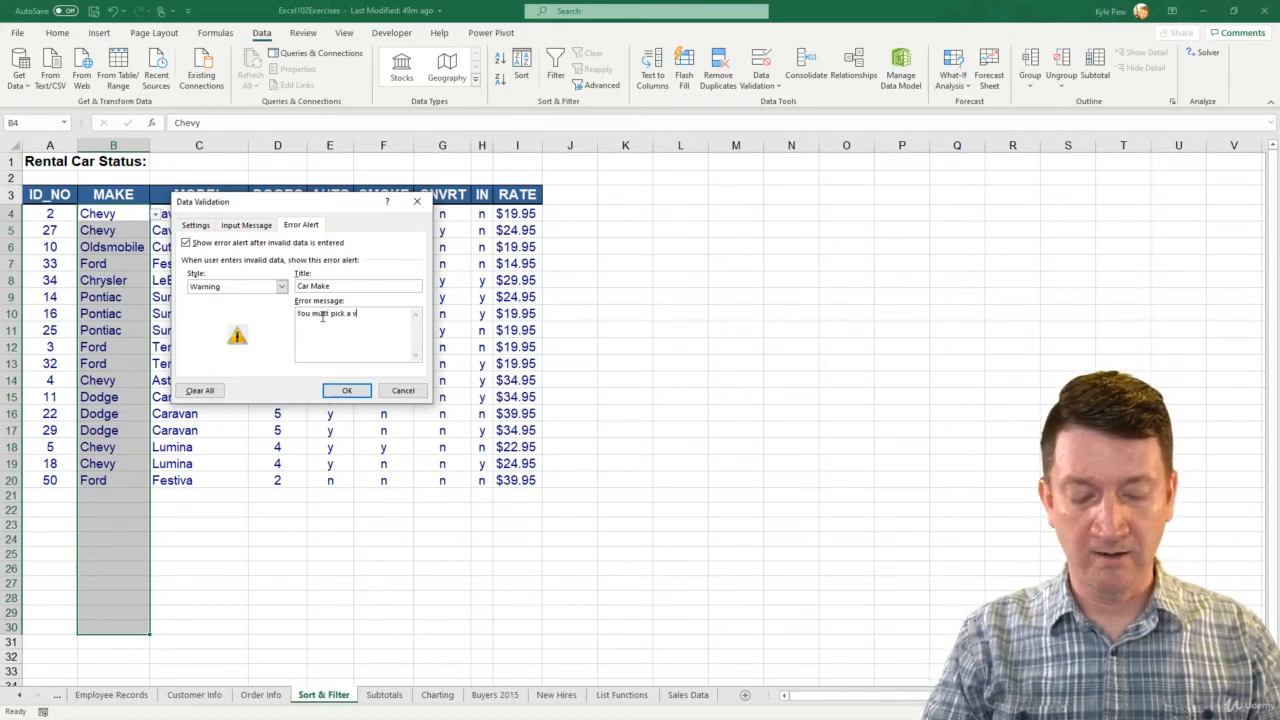
key("BackSpace")
key("BackSpace")
key("BackSpace")
key("BackSpace")
key("BackSpace")
key("BackSpace")
key("BackSpace")
key("BackSpace")
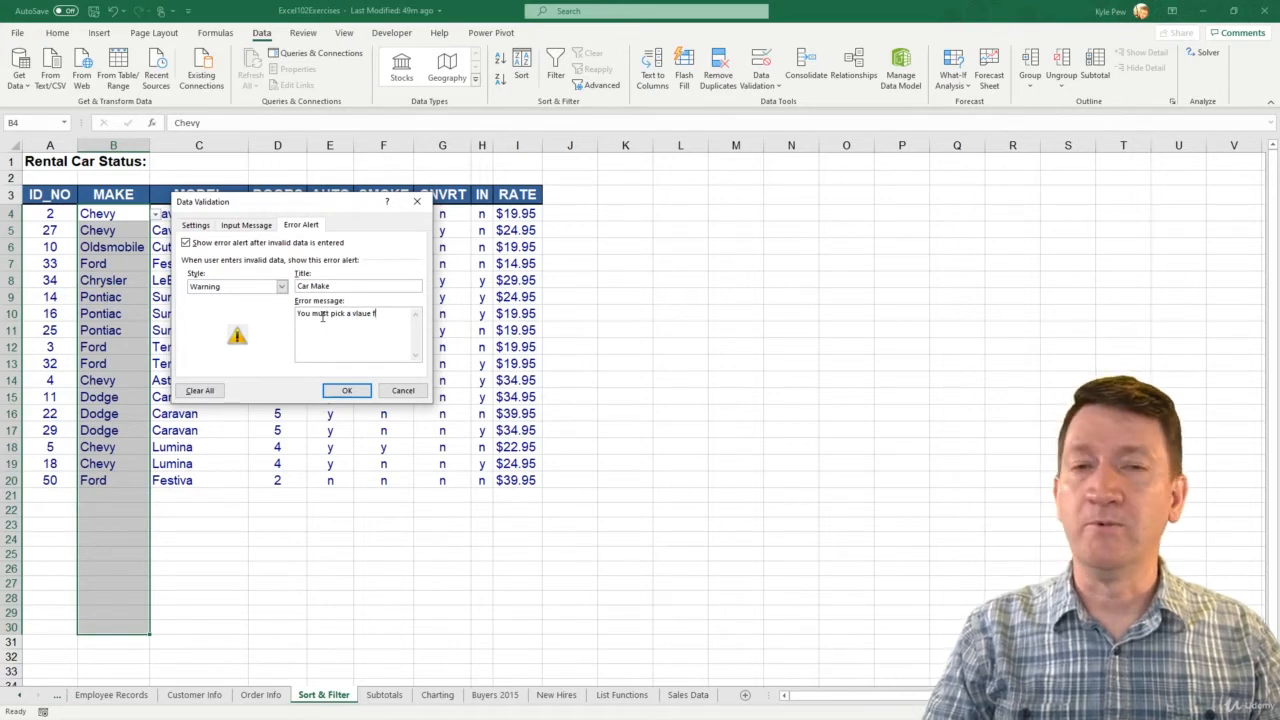
type("value from the ")
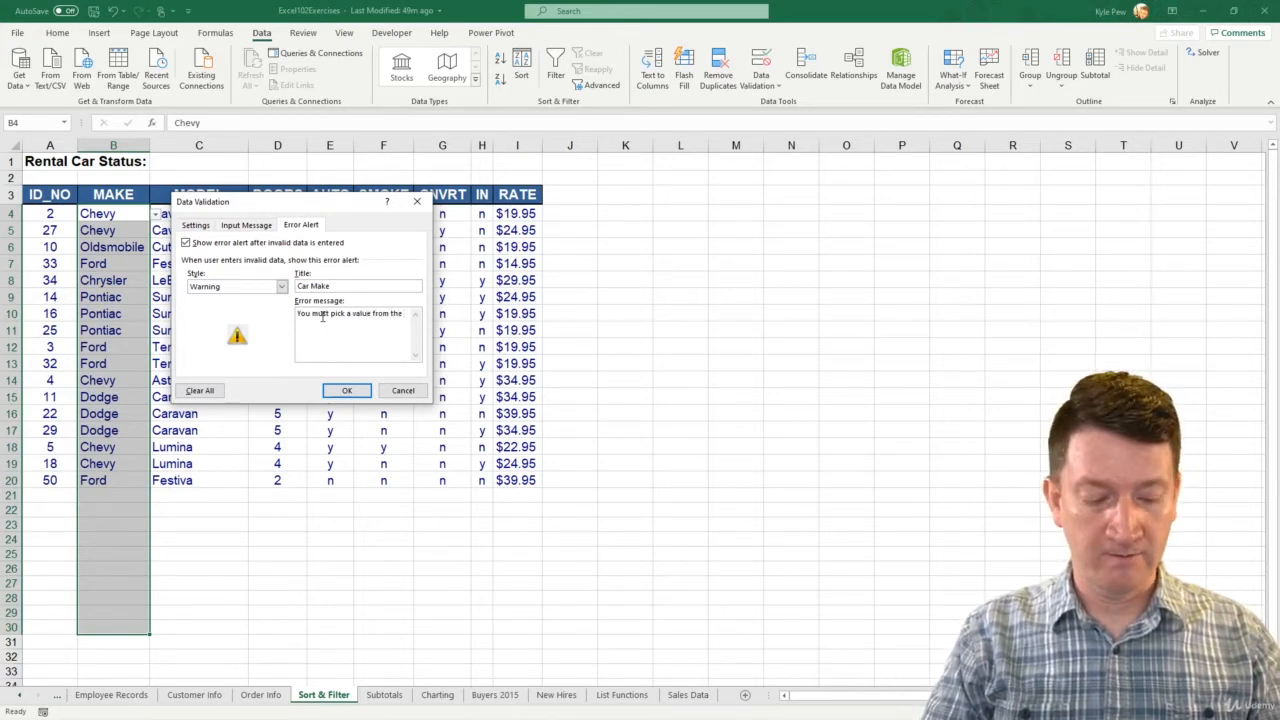
type("drop down m")
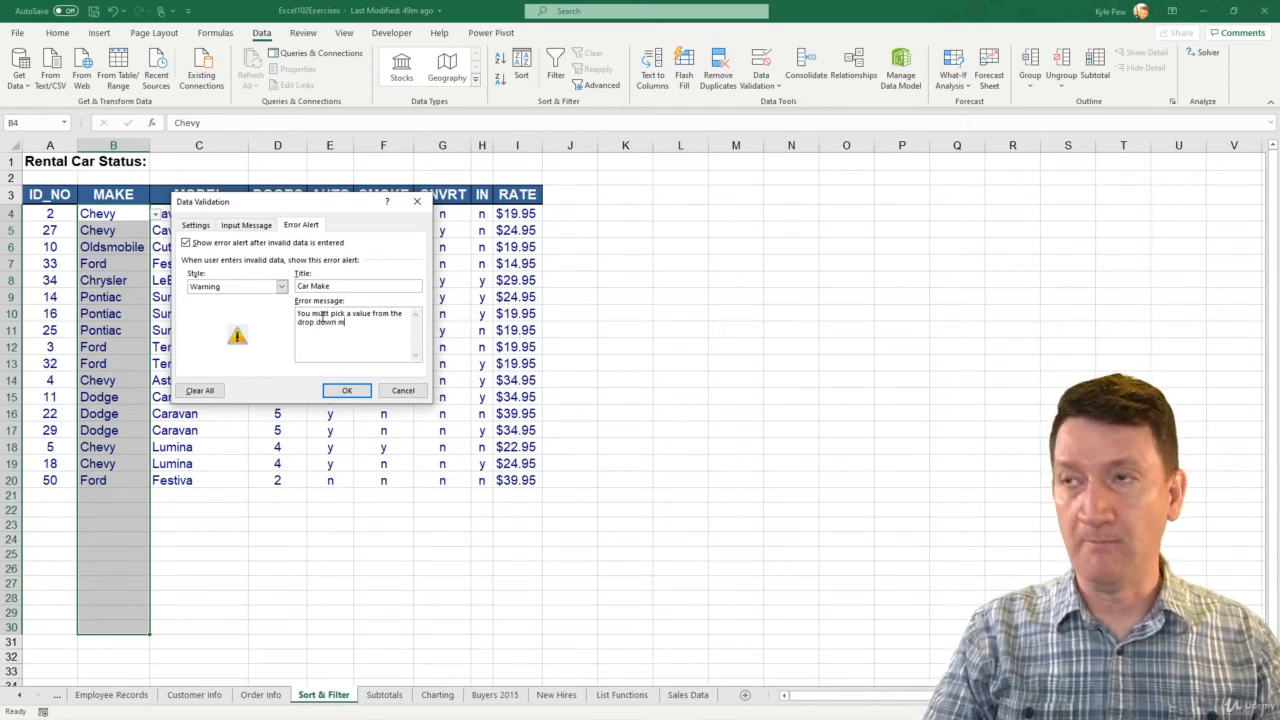
type("enu.")
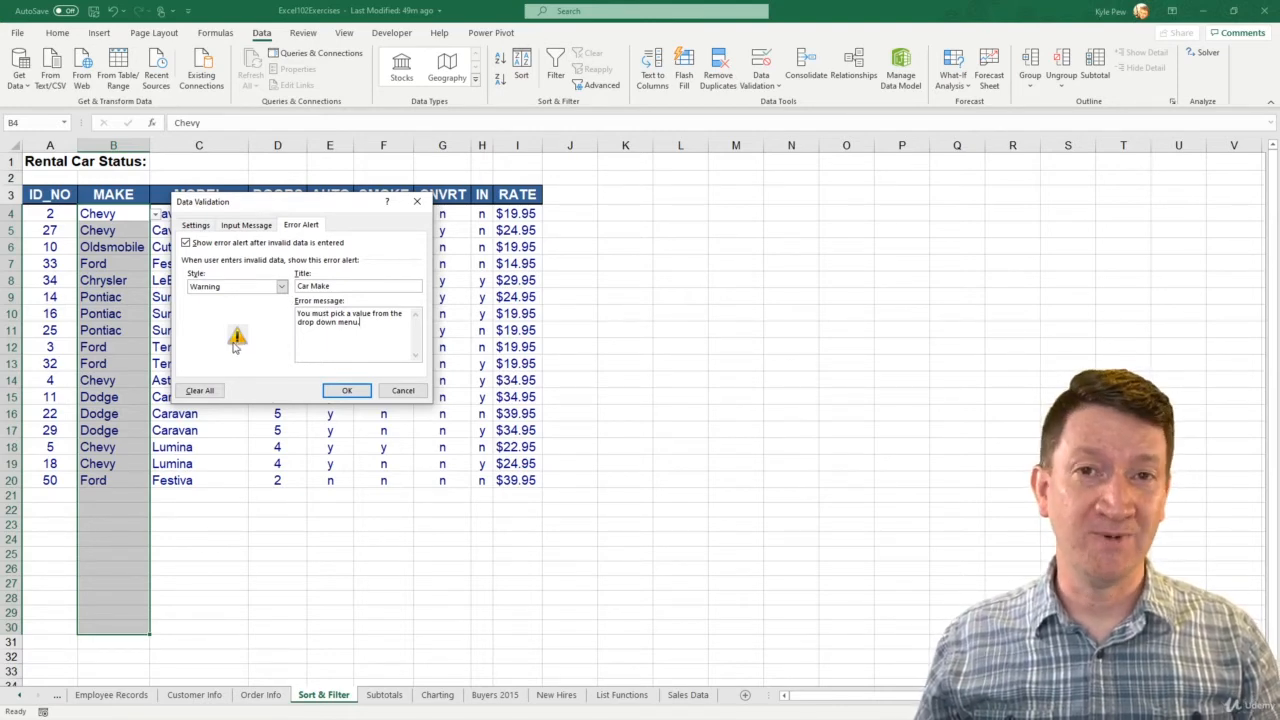
left_click(339, 391)
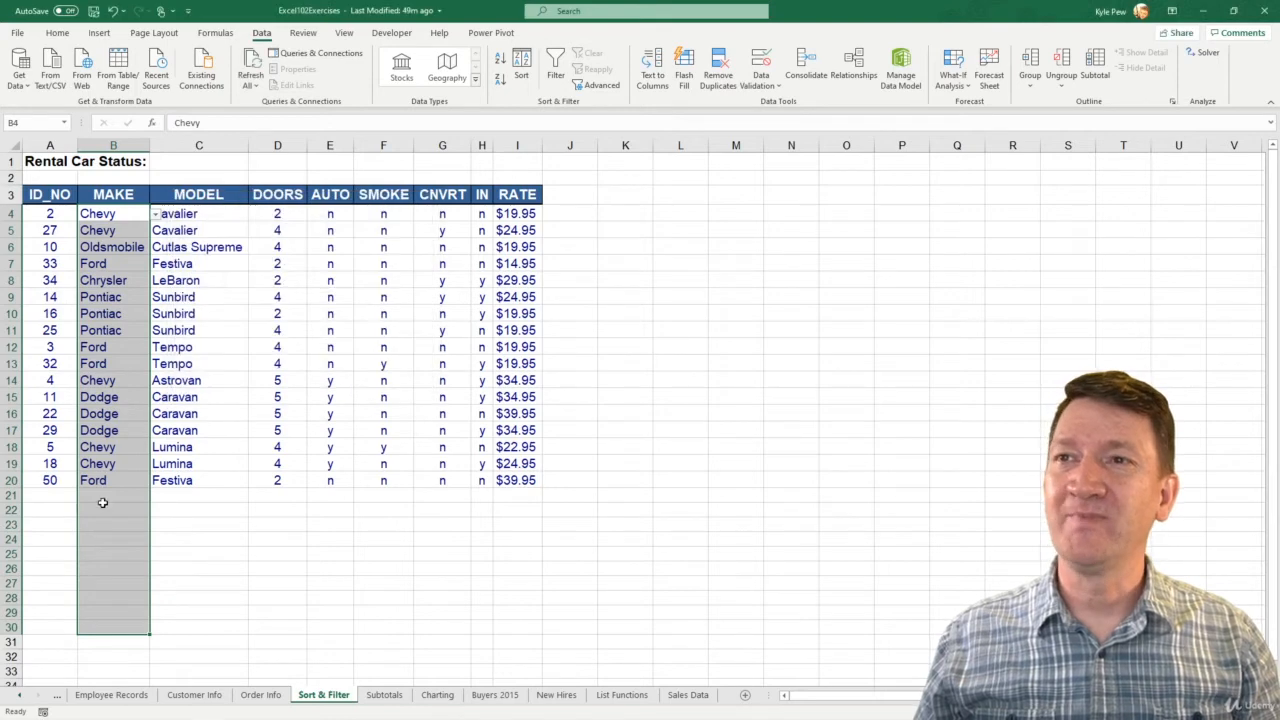
- Test the alert by entering the unlisted make "Porsche" in cell B21 and cancel the entry
left_click(101, 497)
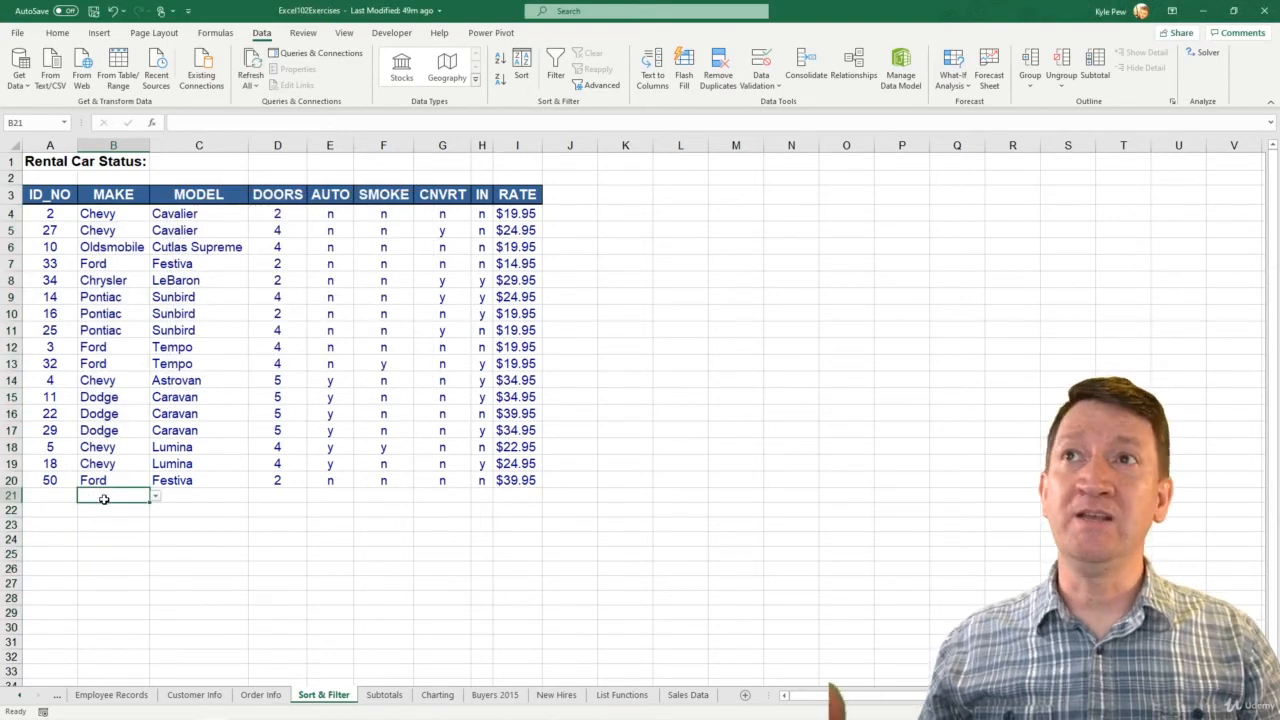
type("P")
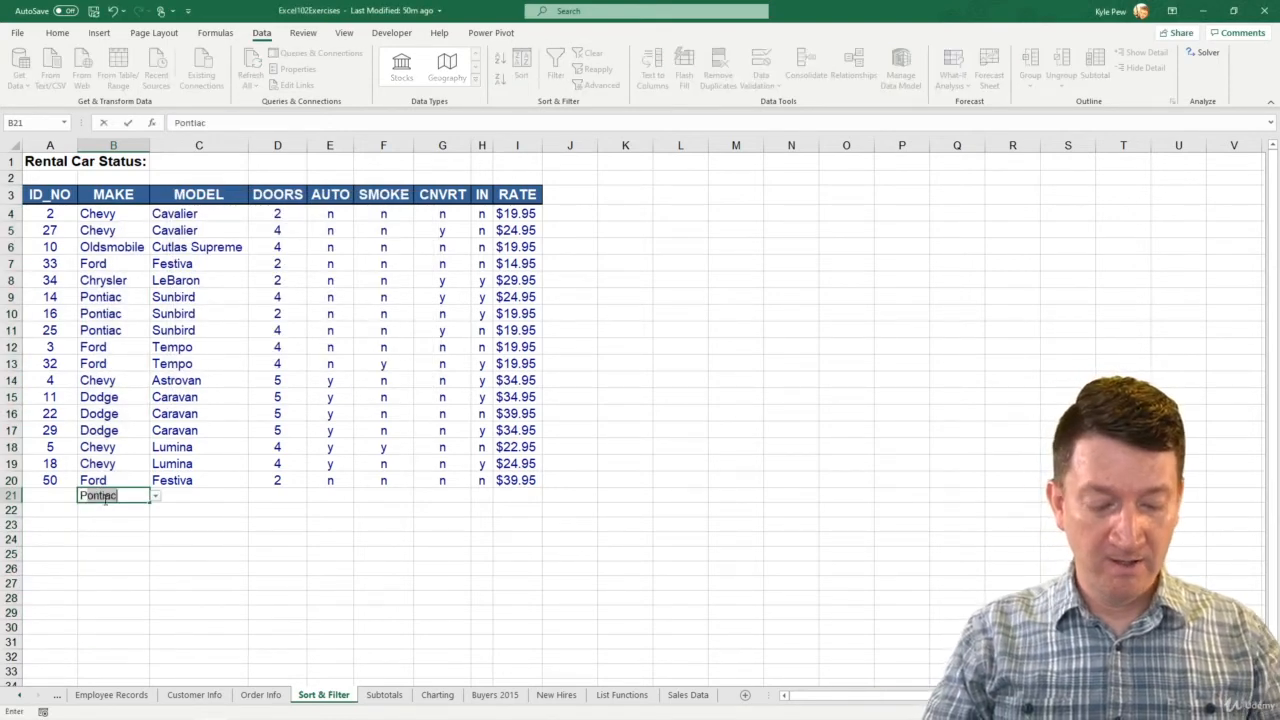
key("BackSpace")
type("or")
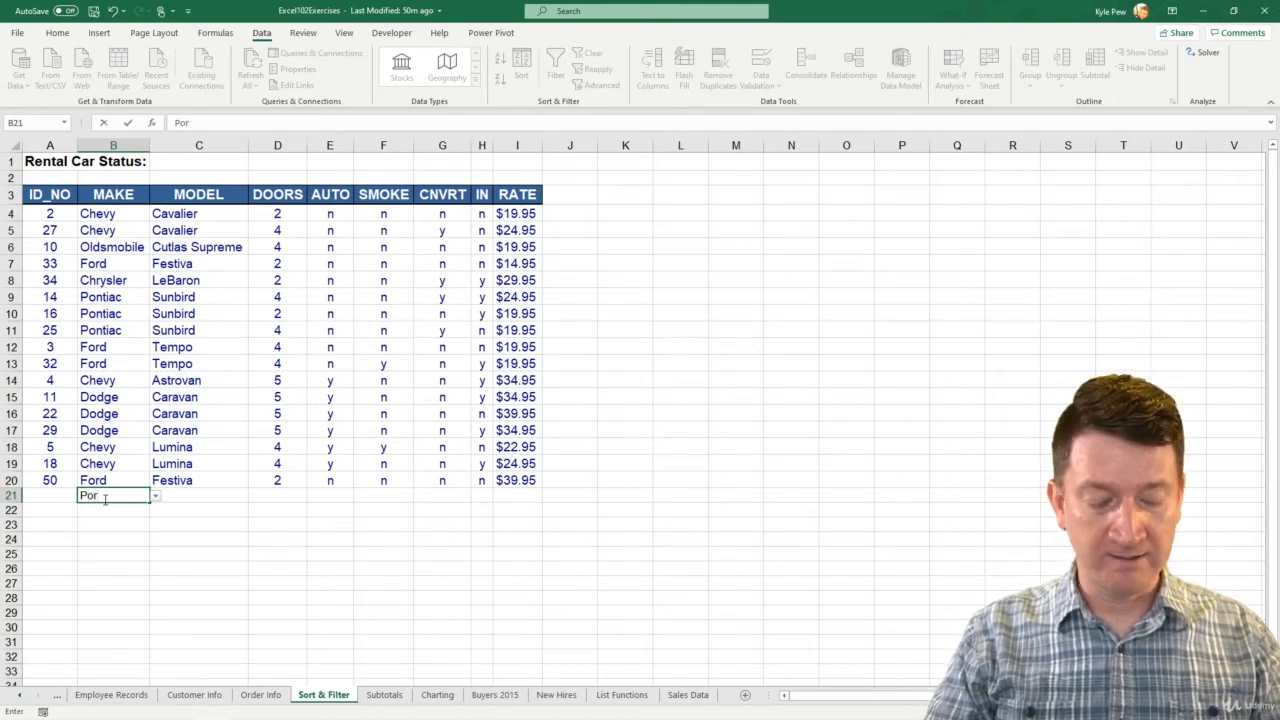
type("sche")
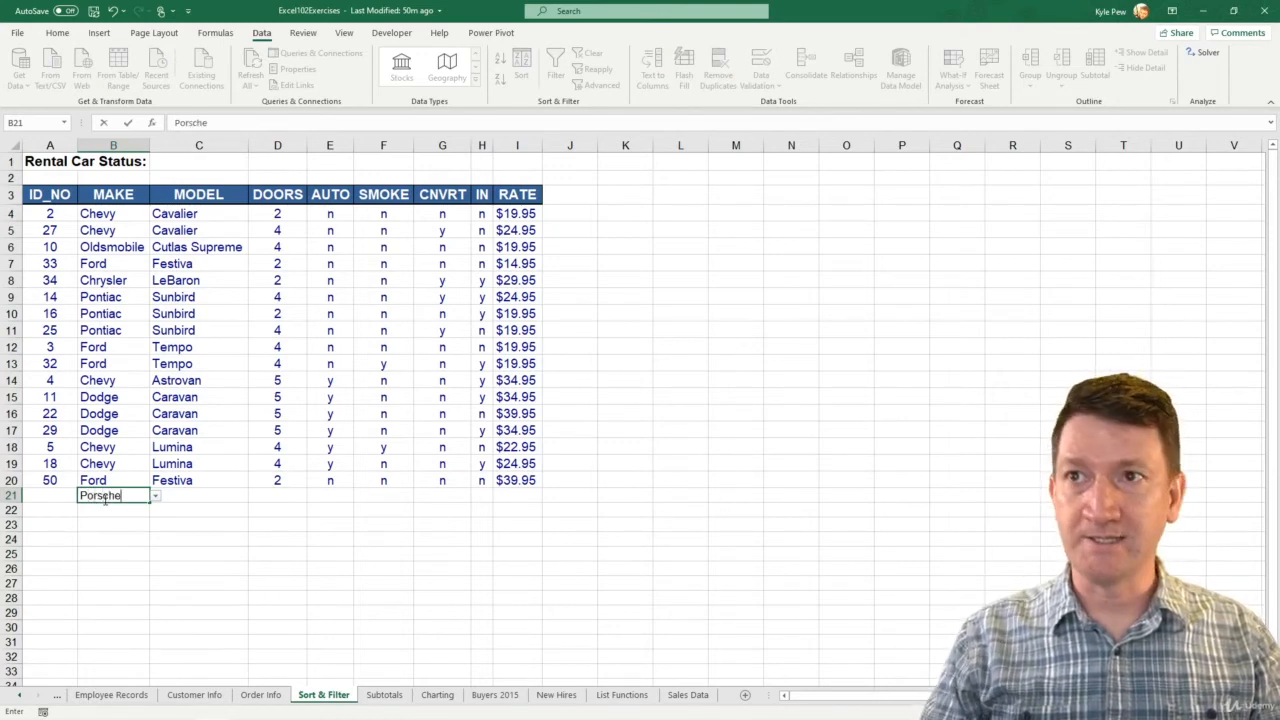
left_click(274, 479)
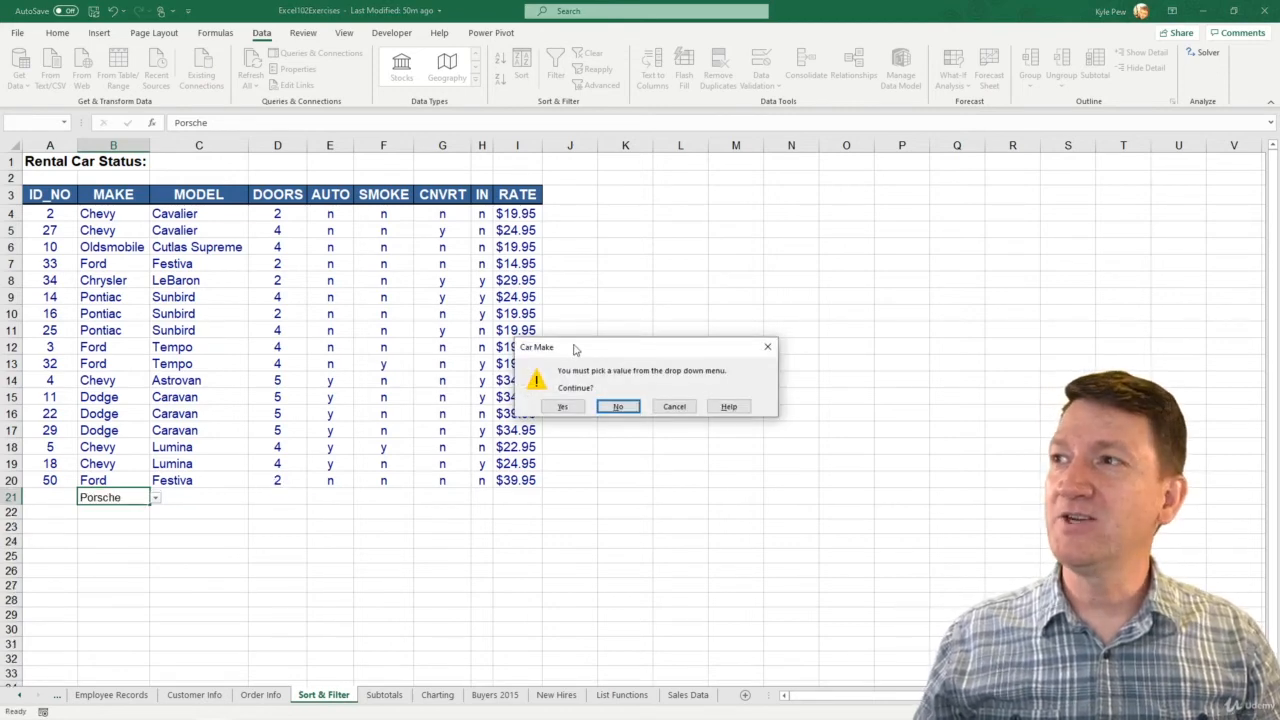
left_click_drag(574, 346, 164, 350)
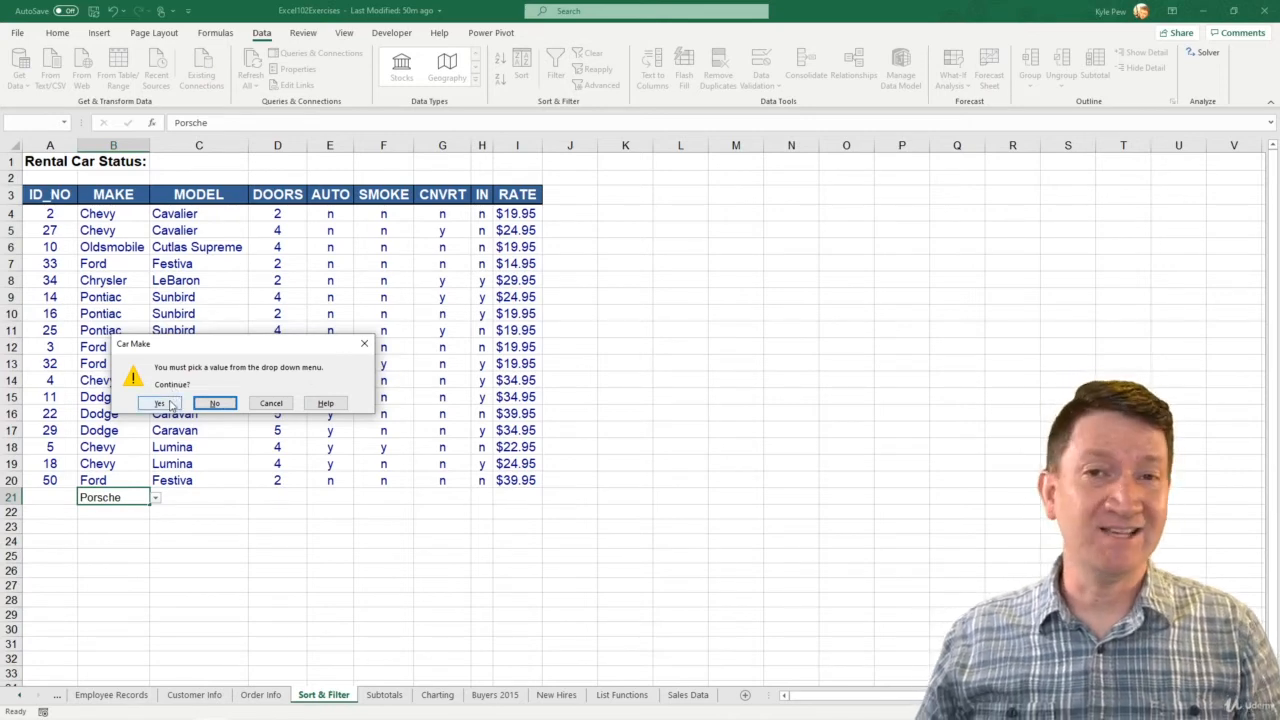
left_click(262, 404)
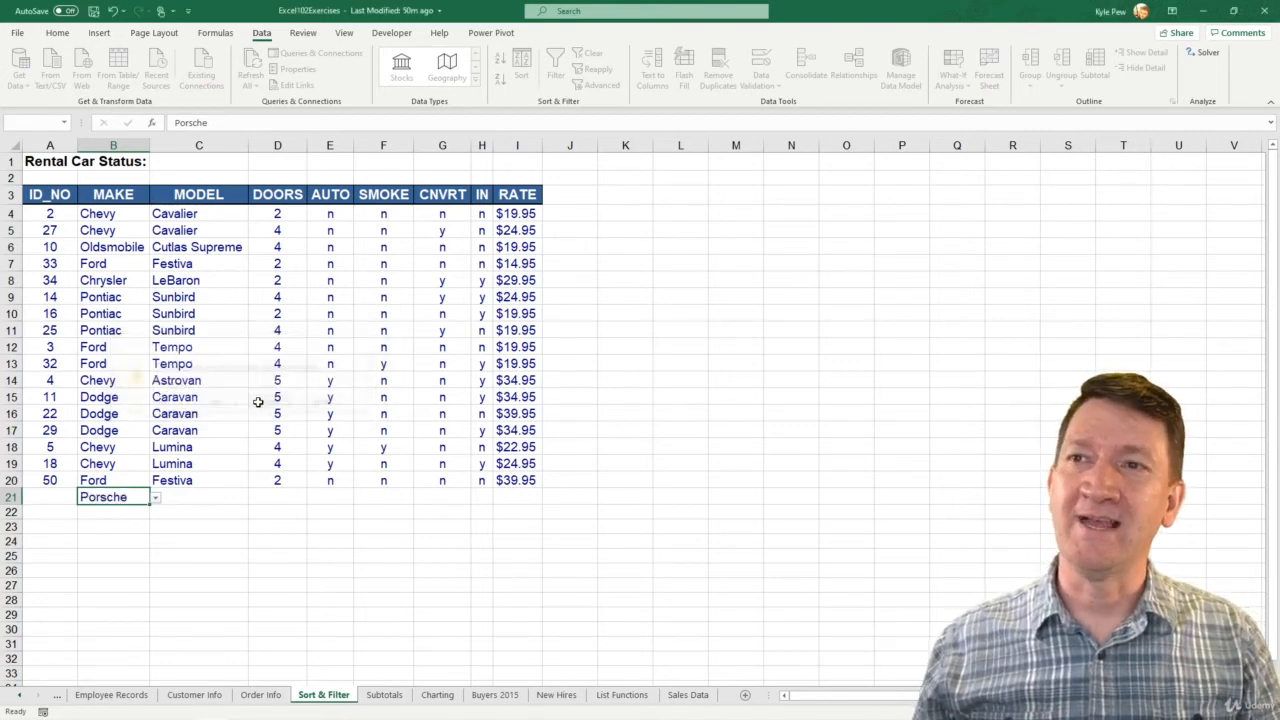
- Change the data validation error alert style for the MAKE cells B4:B30 to Stop and apply it
left_click_drag(114, 214, 114, 628)
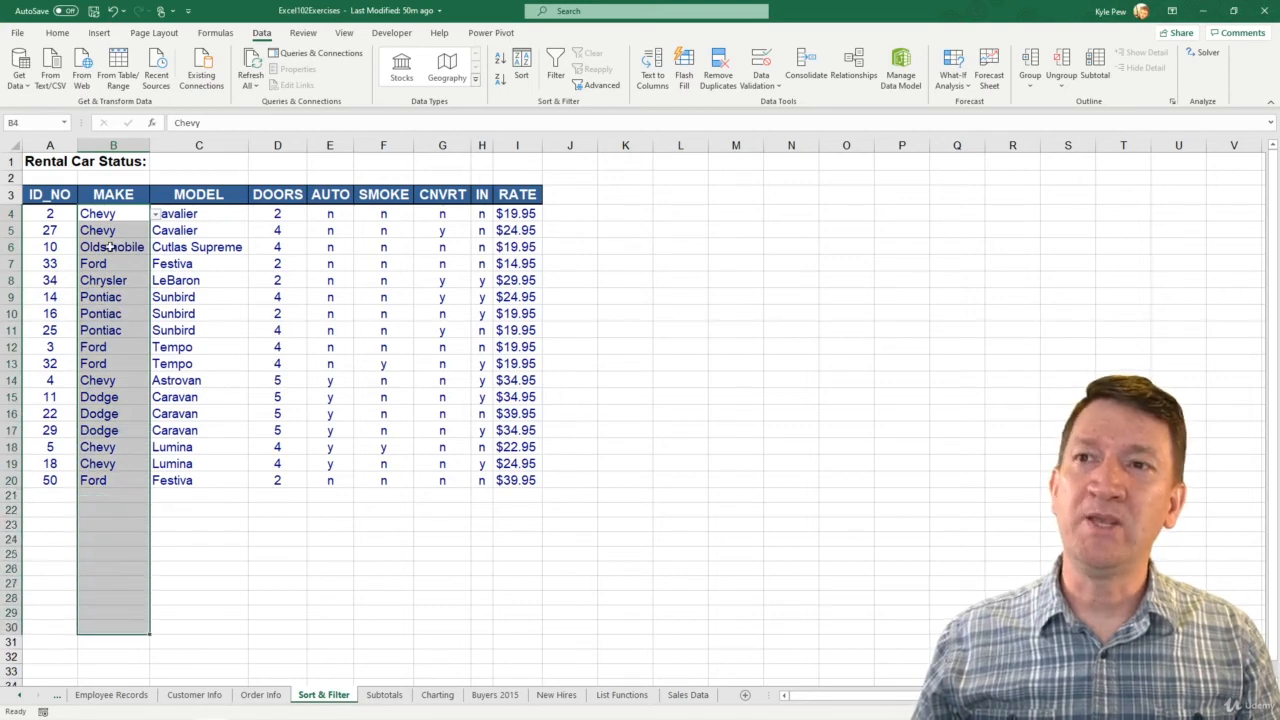
left_click(763, 85)
left_click(780, 99)
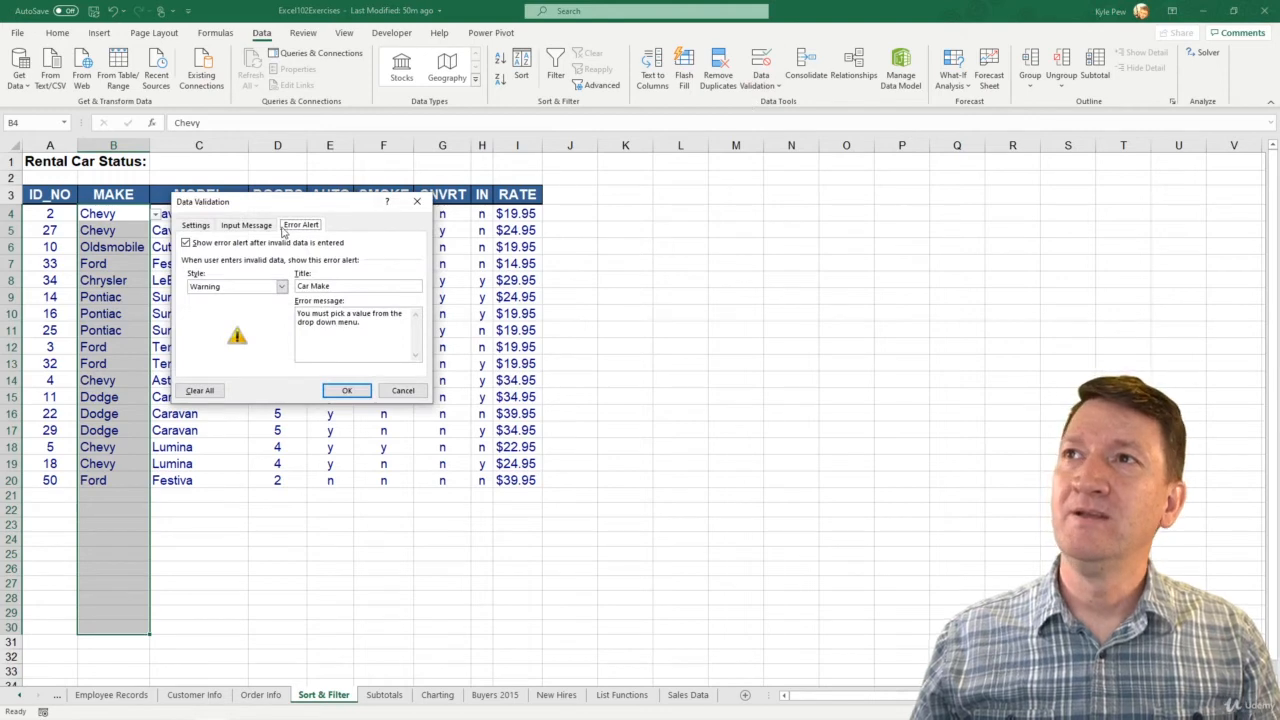
left_click(282, 286)
left_click(243, 300)
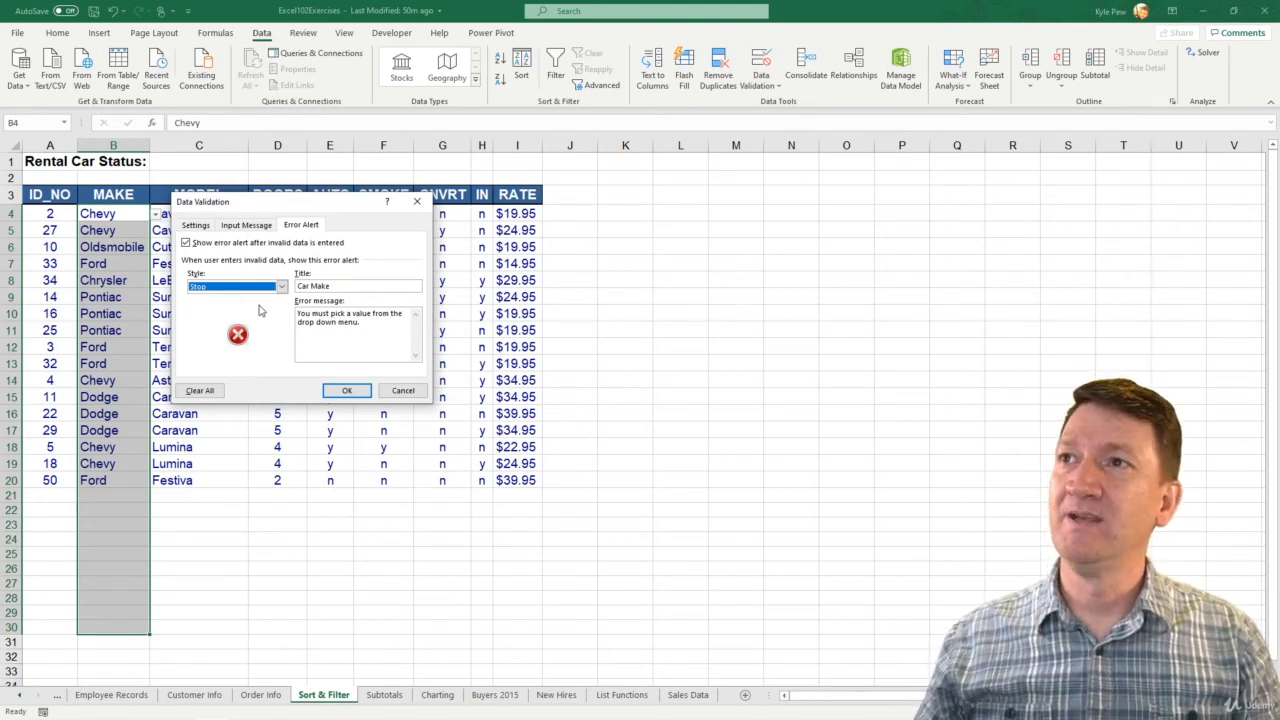
left_click(346, 391)
- Test the revised alert by trying to enter the unlisted make "Honda" in cell B21
left_click(117, 494)
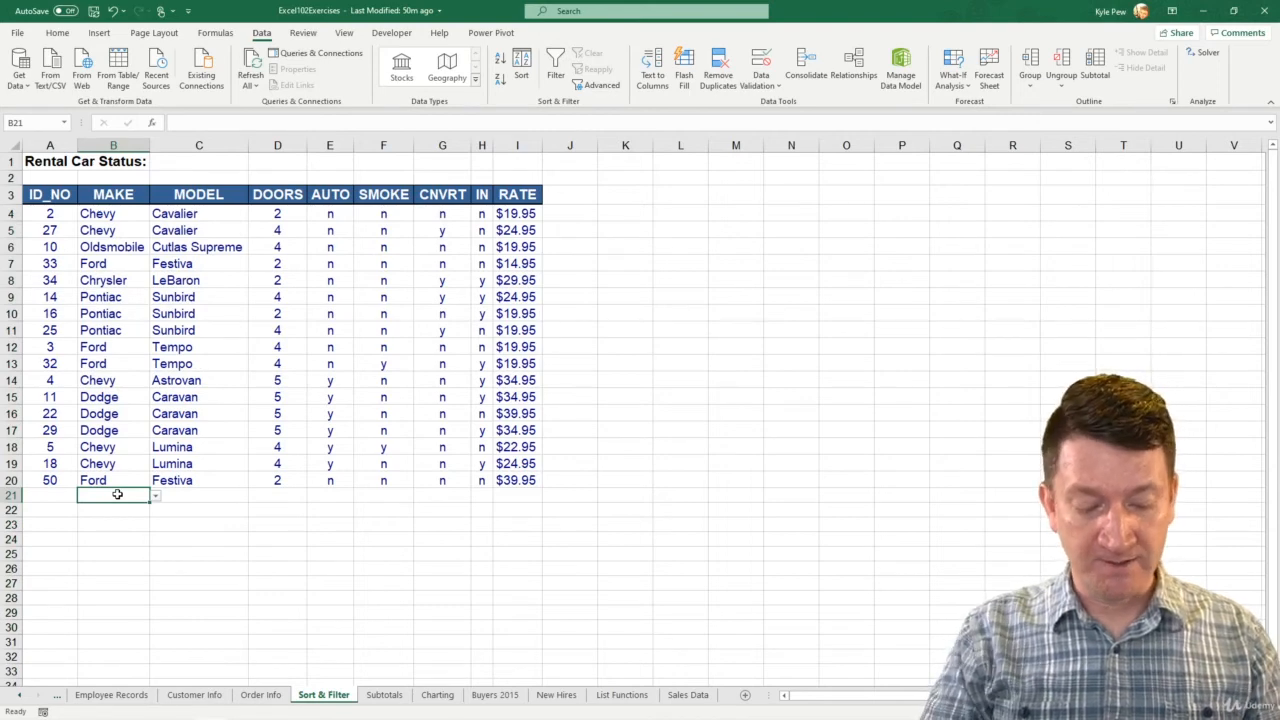
type("Honda")
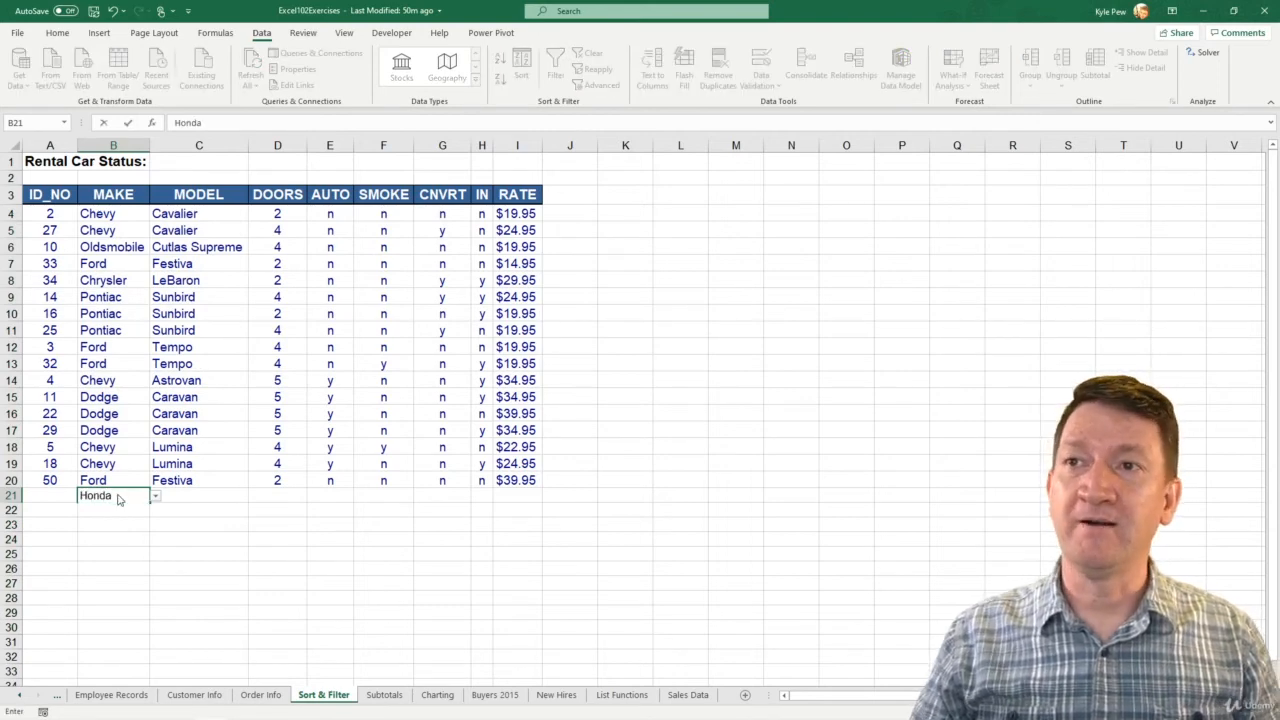
key("Return")
left_click_drag(605, 342, 313, 330)
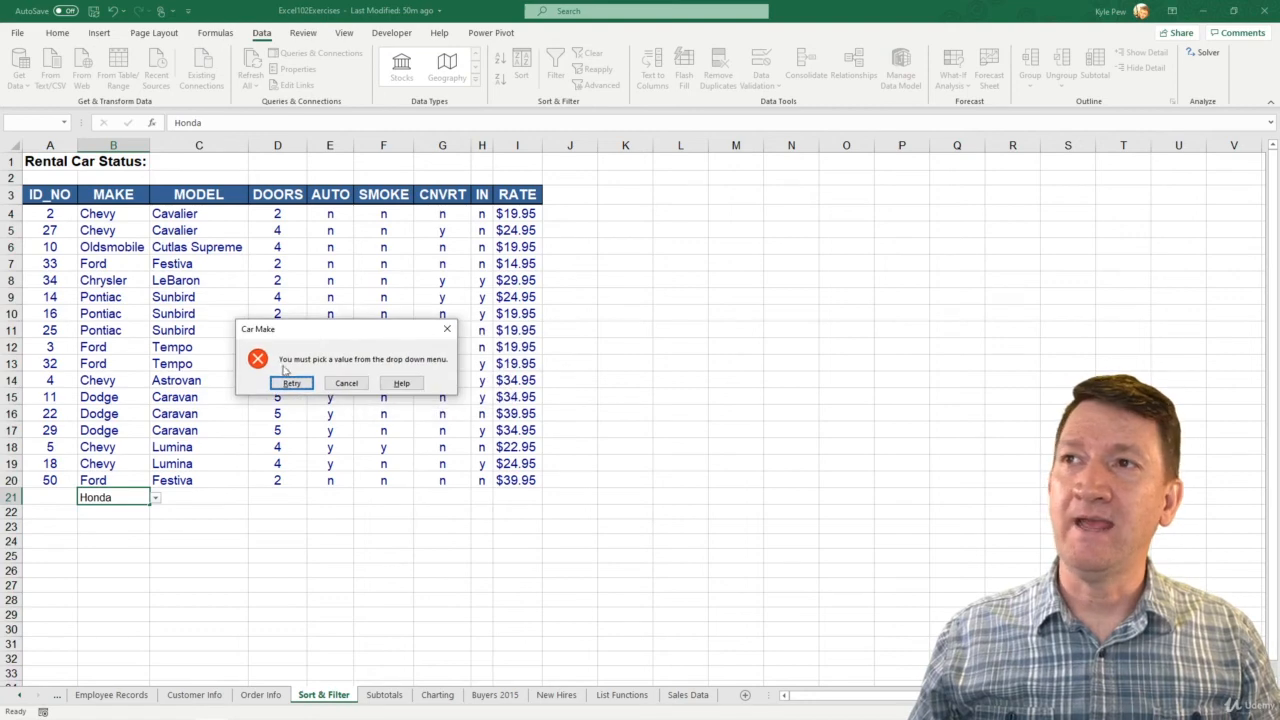